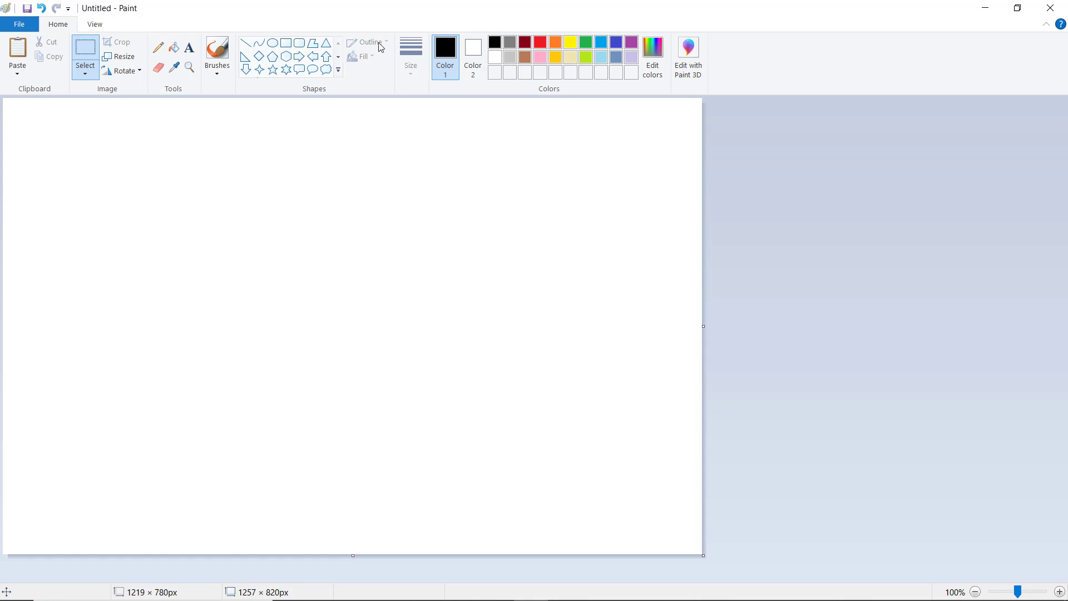
# - Draw a black vertical kite spine and a horizontal crossbar across it near the top
pyautogui.click(246, 45)
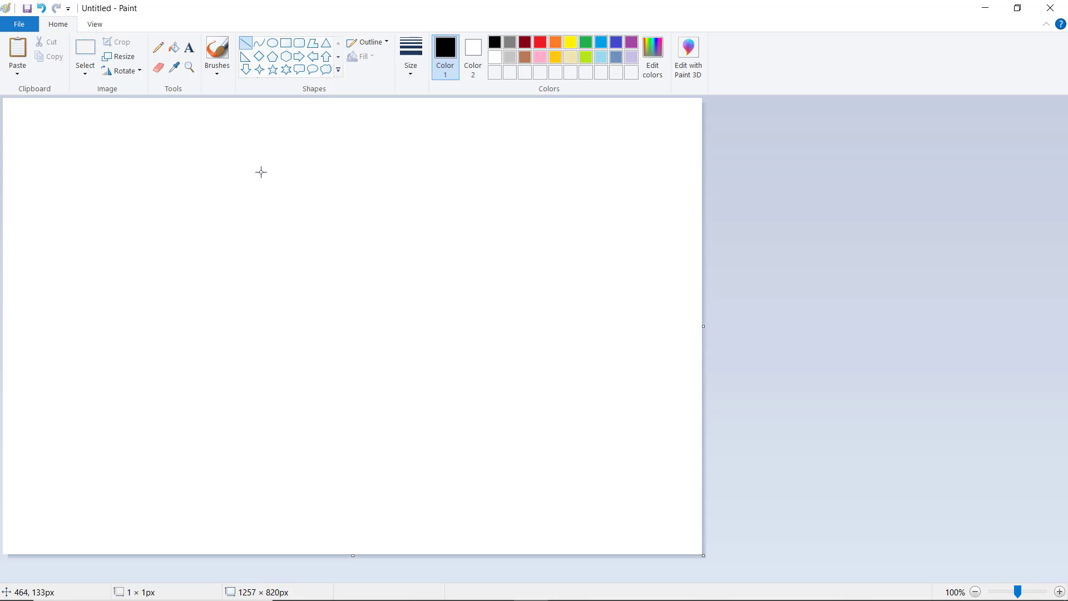
pyautogui.moveTo(260, 172); pyautogui.dragTo(267, 299)
pyautogui.moveTo(268, 301); pyautogui.dragTo(268, 299)
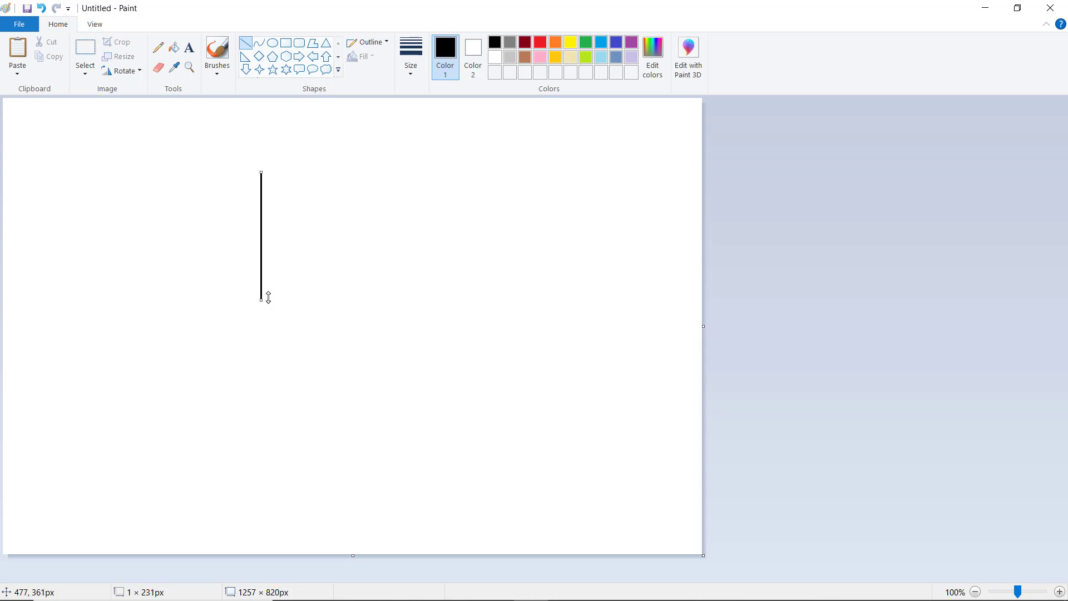
pyautogui.click(248, 47)
pyautogui.moveTo(204, 232); pyautogui.dragTo(318, 239)
# - Join the cross's four ends into a diamond polygon and begin the left bow triangle at its bottom tip
pyautogui.click(314, 50)
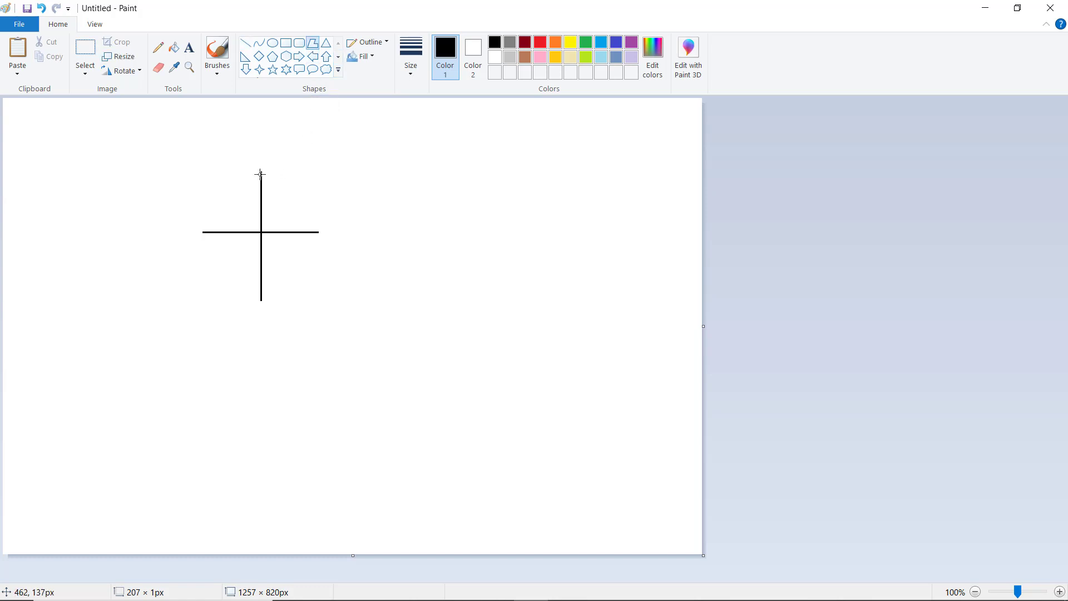
pyautogui.moveTo(261, 171); pyautogui.dragTo(201, 232)
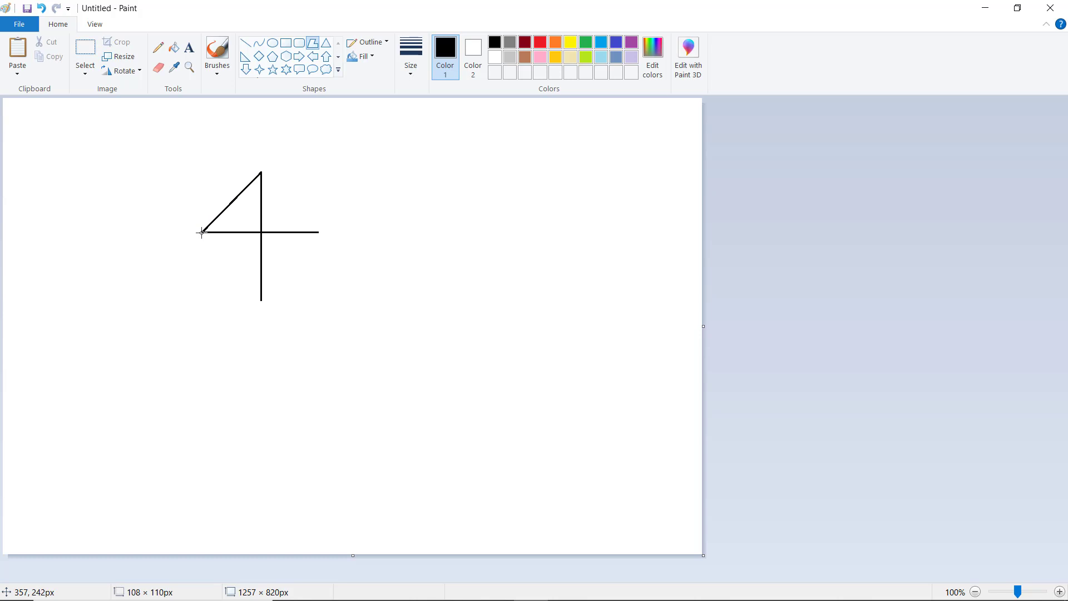
pyautogui.click(260, 301)
pyautogui.click(319, 232)
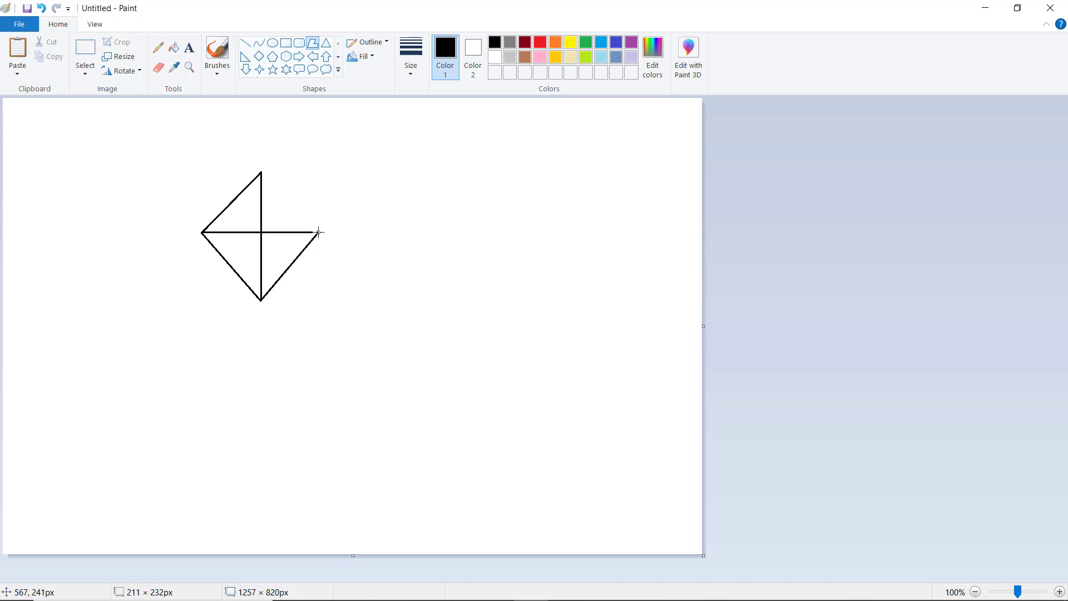
pyautogui.click(259, 172)
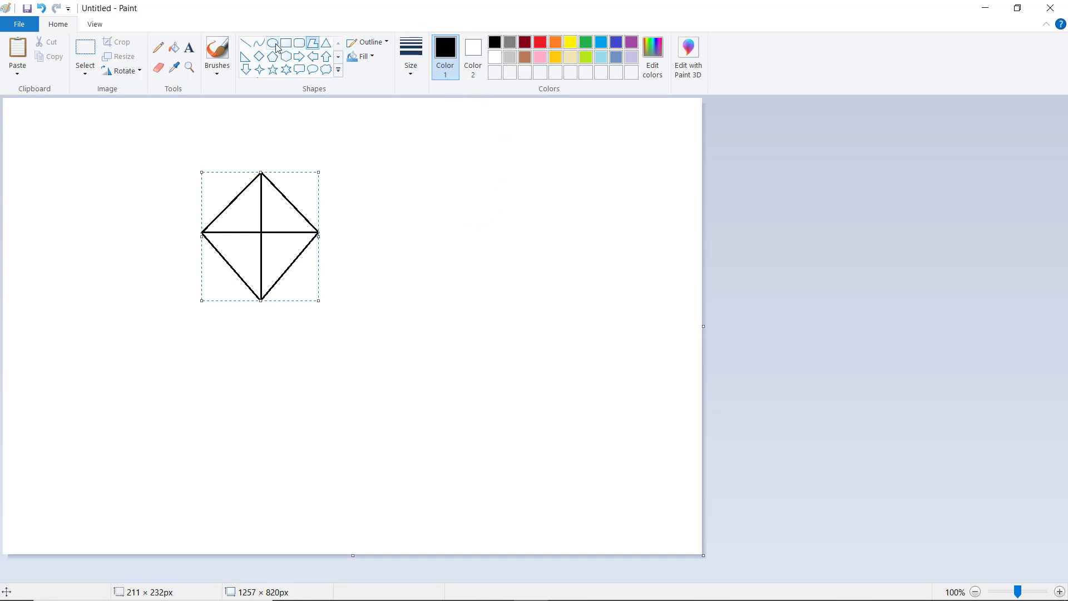
pyautogui.click(313, 49)
pyautogui.moveTo(260, 301); pyautogui.dragTo(233, 301)
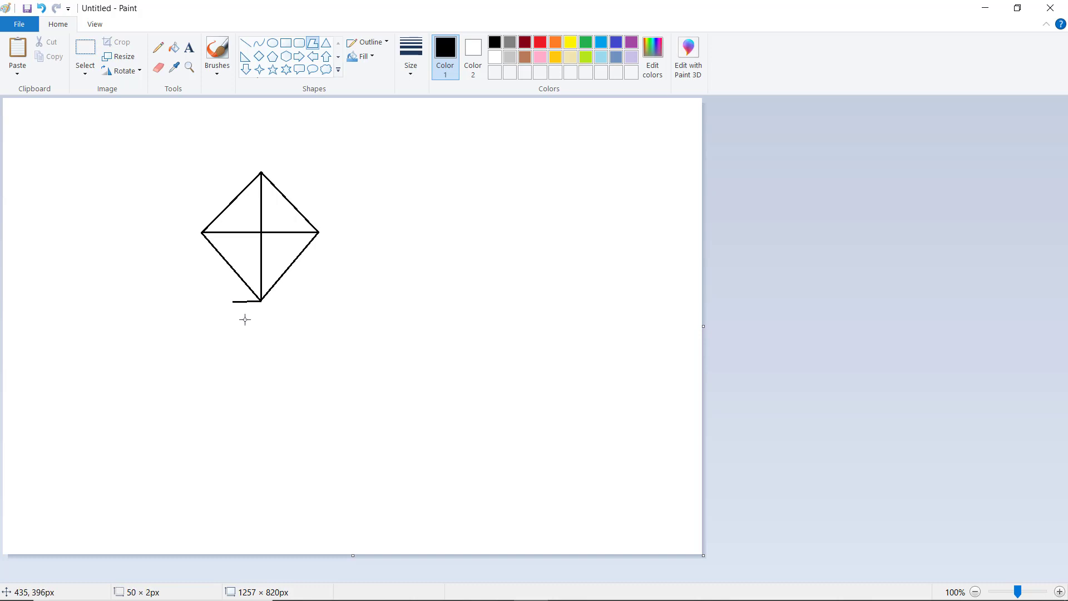
# - Close the left bow triangle and draw a matching triangle to its right at the kite's tip
pyautogui.click(246, 322)
pyautogui.click(260, 300)
pyautogui.click(290, 303)
pyautogui.moveTo(260, 301); pyautogui.dragTo(284, 318)
pyautogui.click(260, 301)
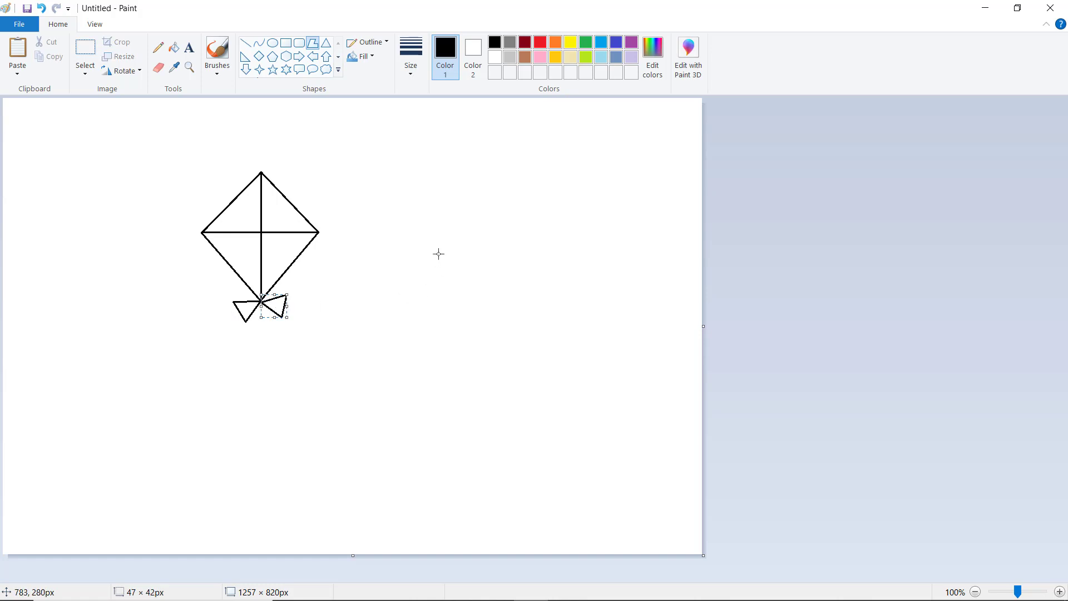
# - Fill the kite's upper-left quarter red, upper-right green and lower-left light blue
pyautogui.click(175, 49)
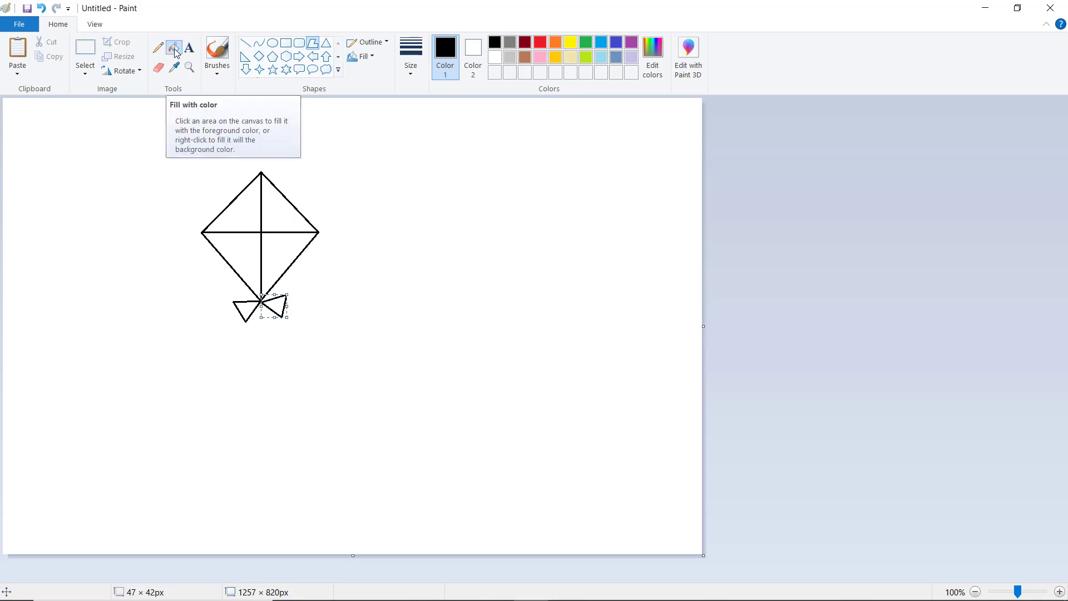
pyautogui.click(543, 45)
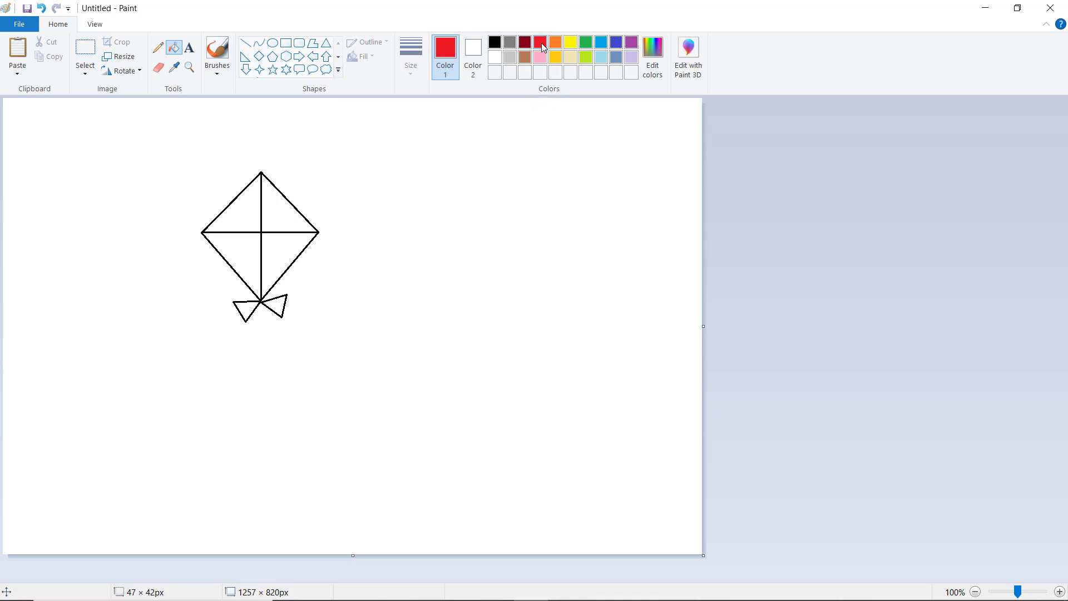
pyautogui.click(242, 216)
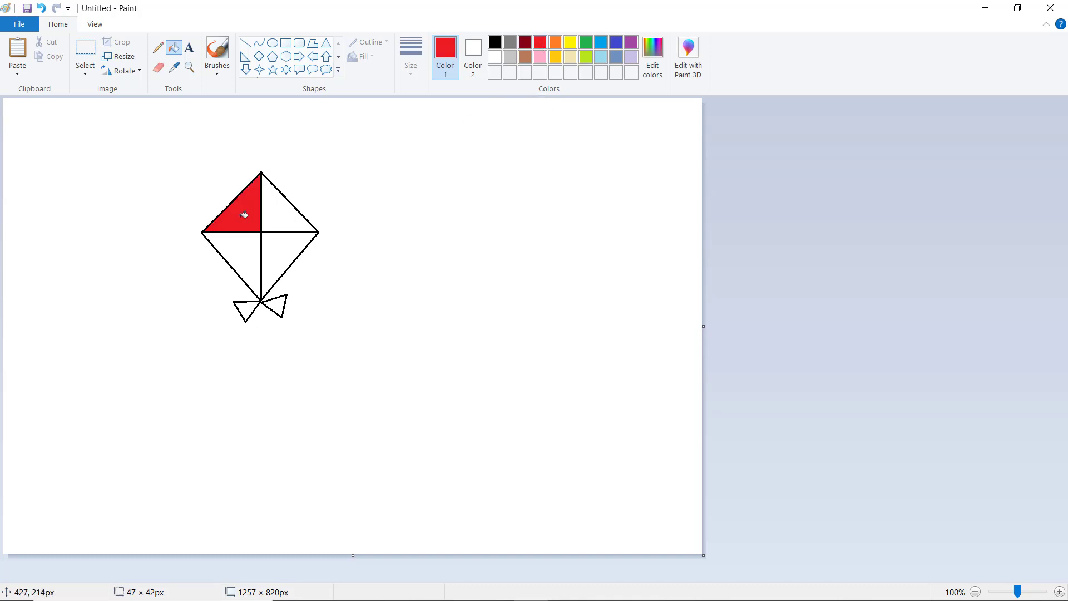
pyautogui.click(585, 43)
pyautogui.click(273, 210)
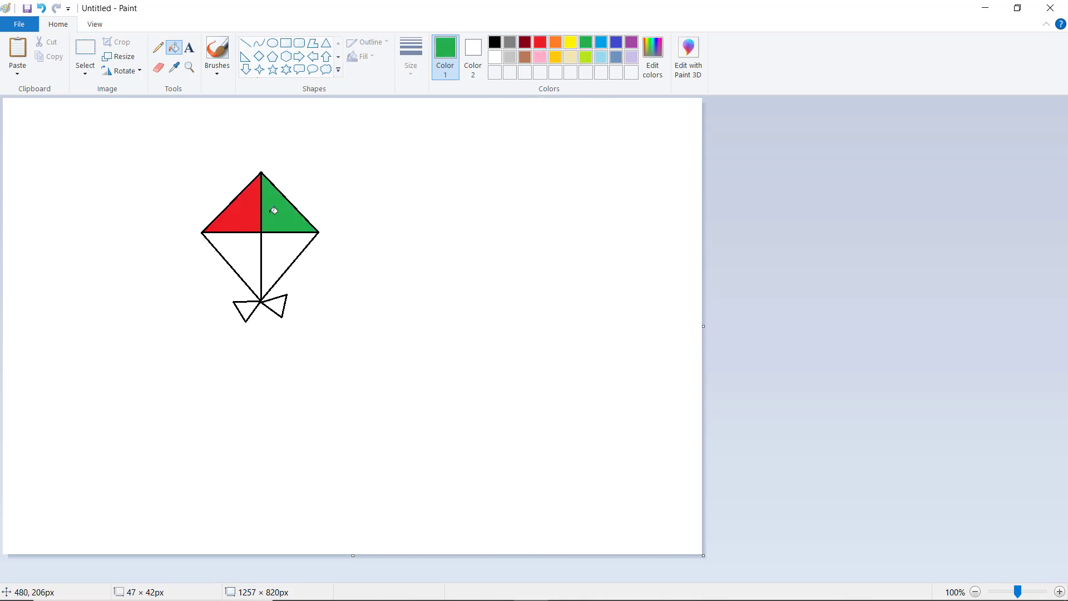
pyautogui.click(599, 56)
pyautogui.click(255, 247)
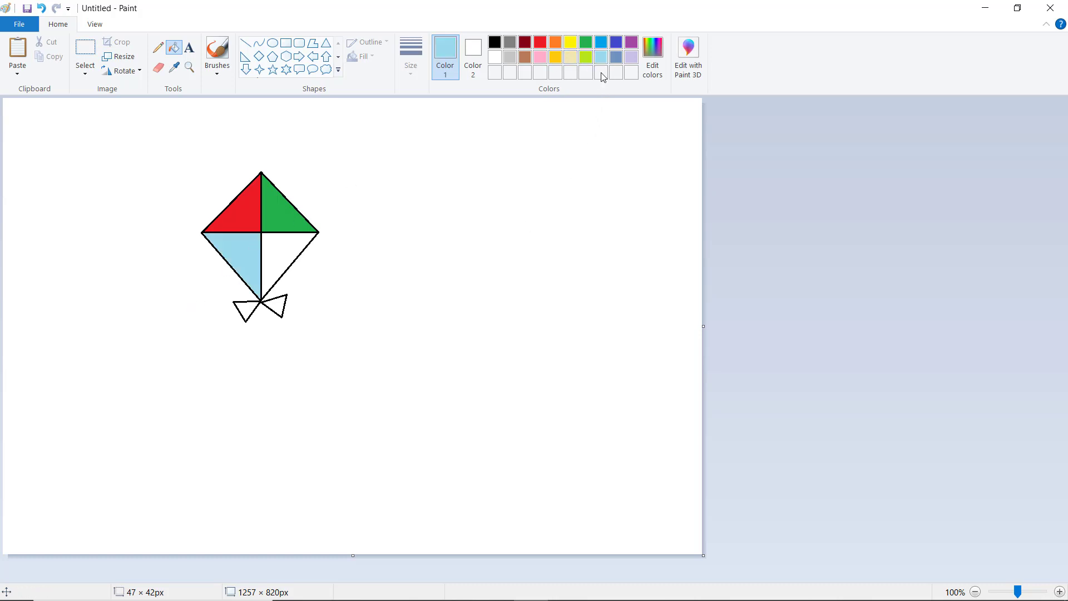
# - Fill the lower-right quarter lavender and both bow triangles brown, then restore black
pyautogui.click(615, 57)
pyautogui.click(631, 57)
pyautogui.click(291, 259)
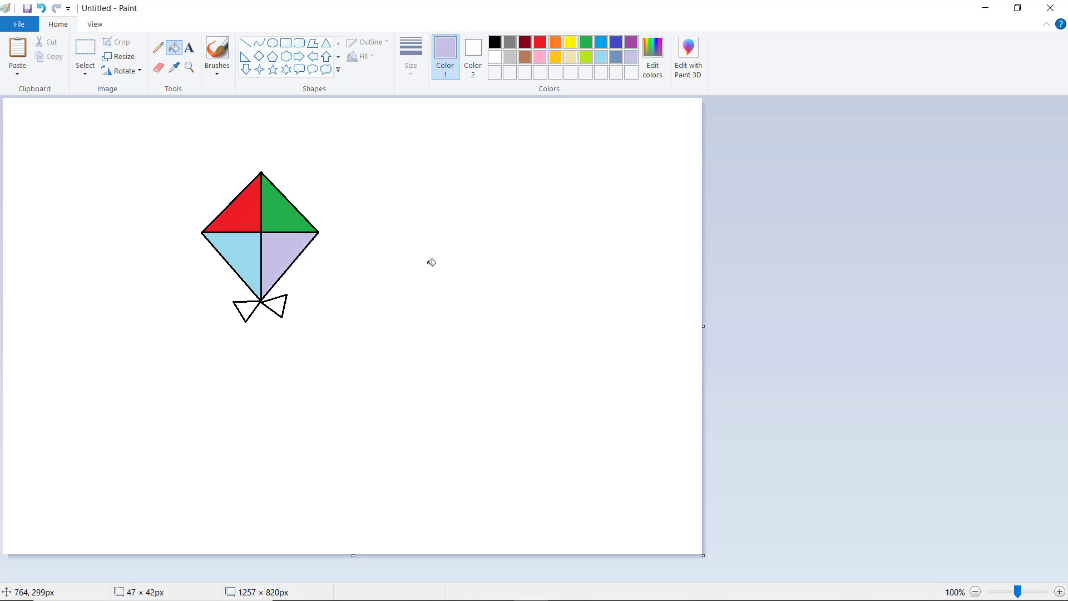
pyautogui.click(525, 56)
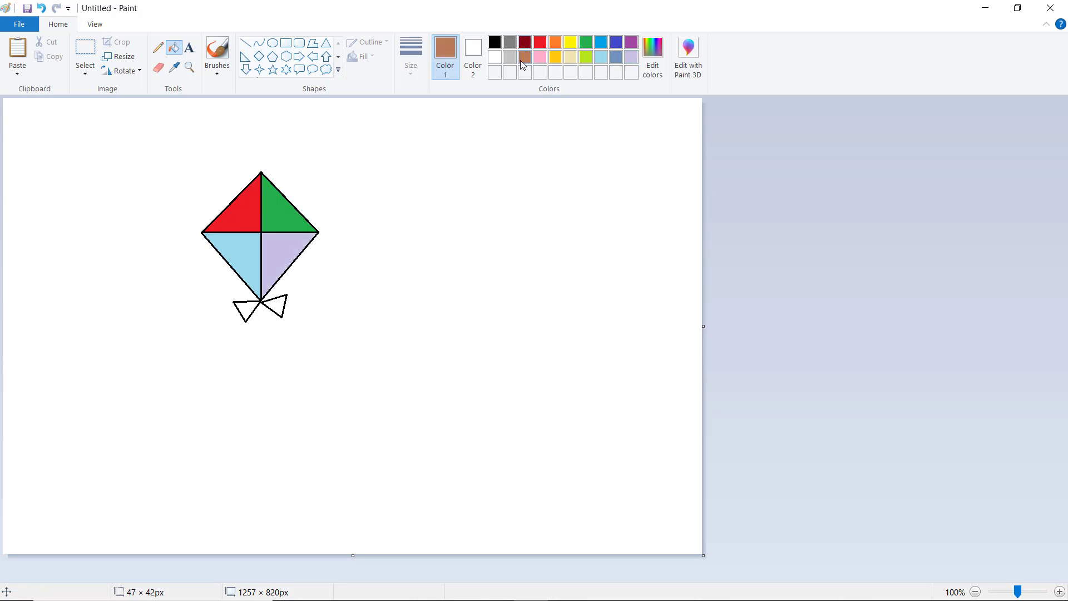
pyautogui.click(246, 310)
pyautogui.click(278, 308)
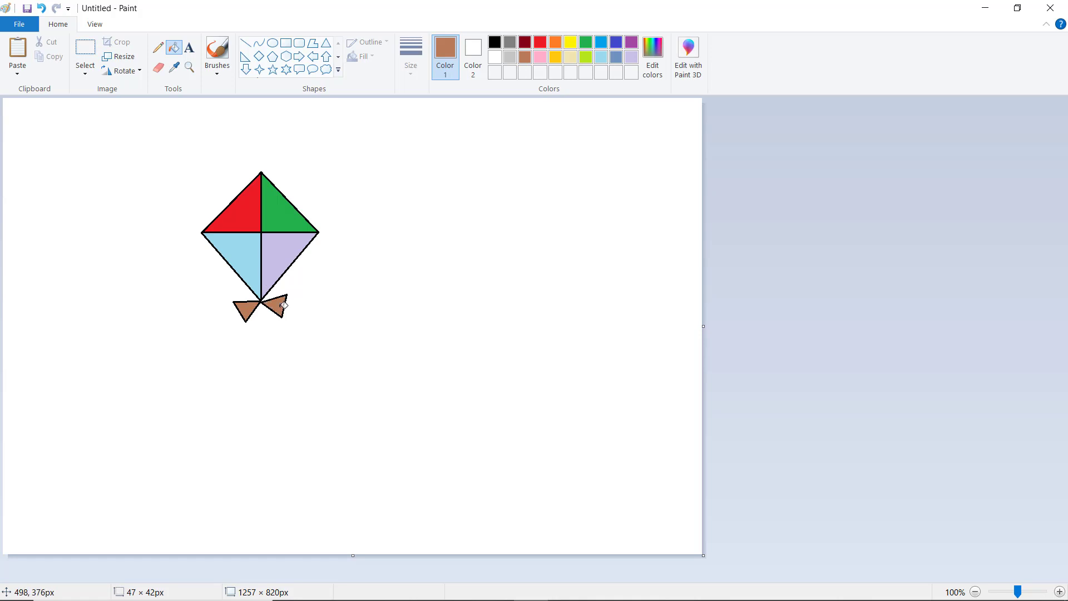
pyautogui.click(495, 43)
# - Paint a curving black string with the plain brush from the bow down to the lower right
pyautogui.click(217, 69)
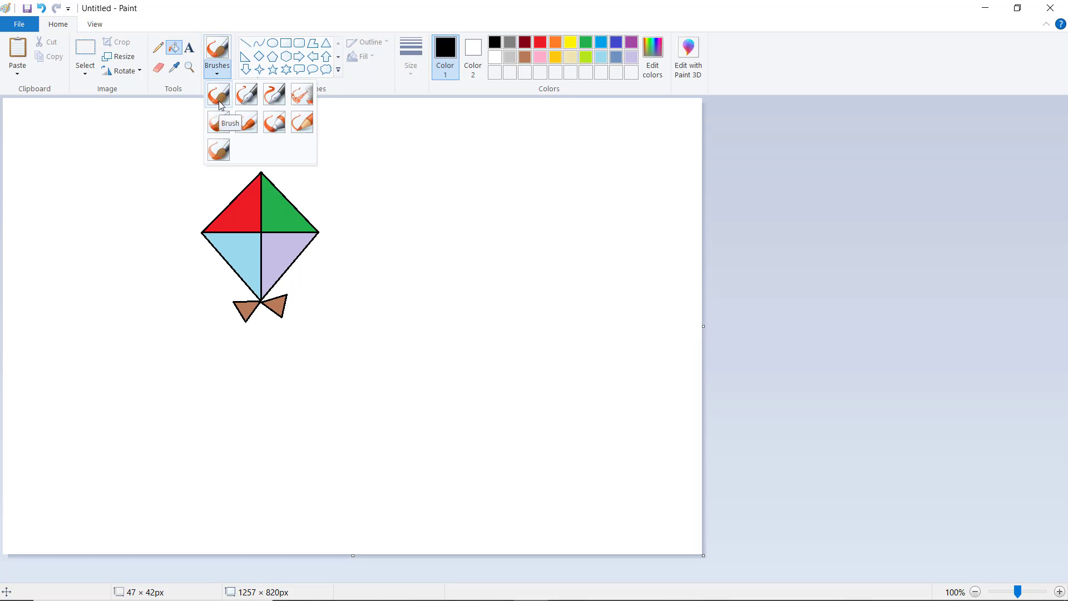
pyautogui.click(219, 101)
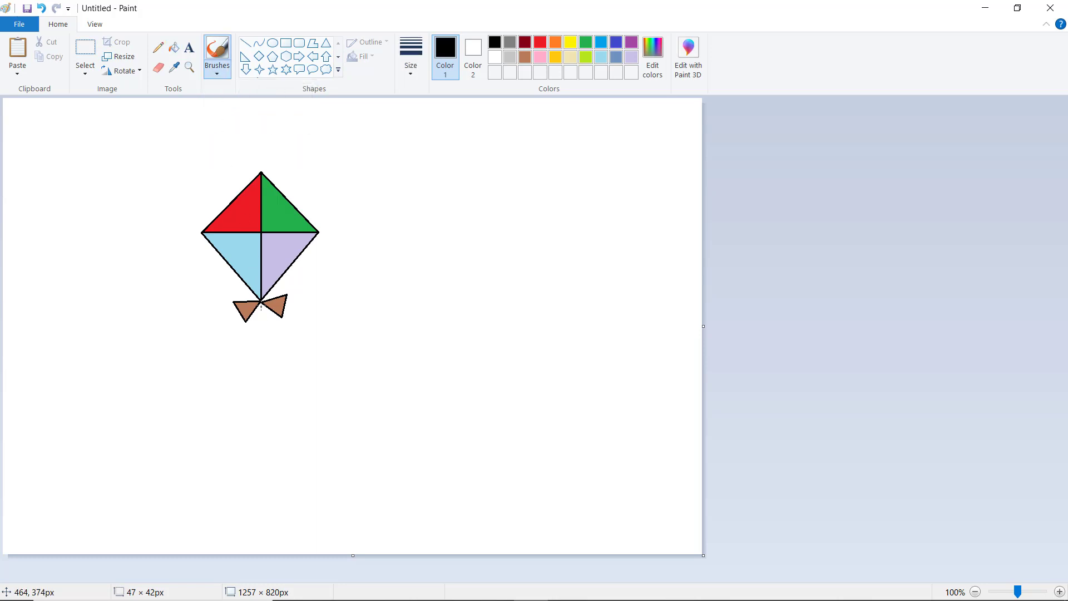
pyautogui.moveTo(260, 303)
pyautogui.mouseDown()
pyautogui.moveTo(327, 450)
pyautogui.moveTo(357, 493)
pyautogui.moveTo(392, 511)
pyautogui.mouseUp()
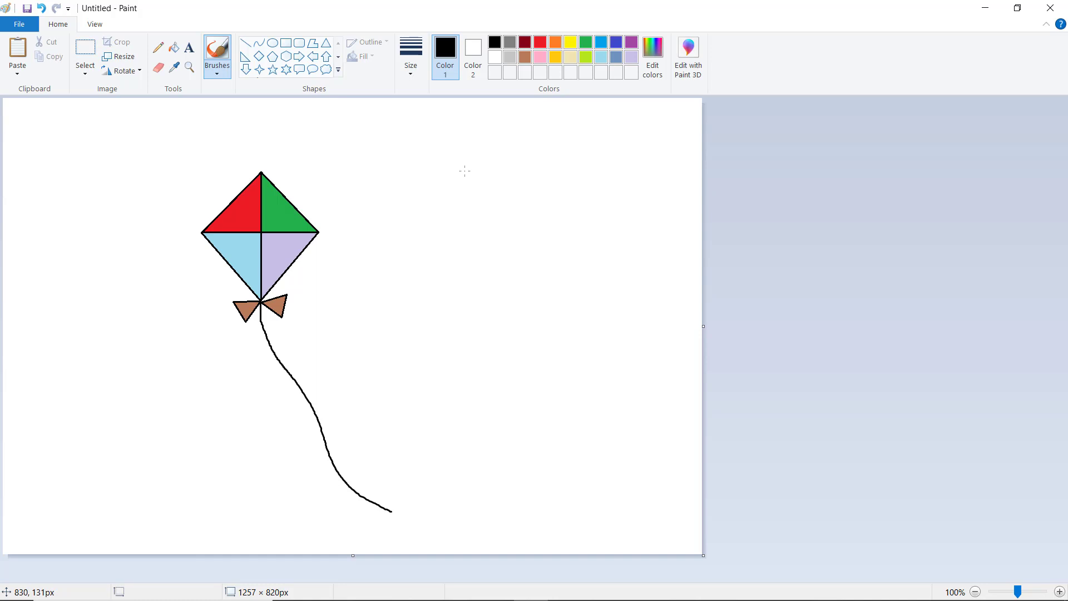
# - Draw a small oval circle to the right of the kite's top and fill it yellow
pyautogui.click(272, 43)
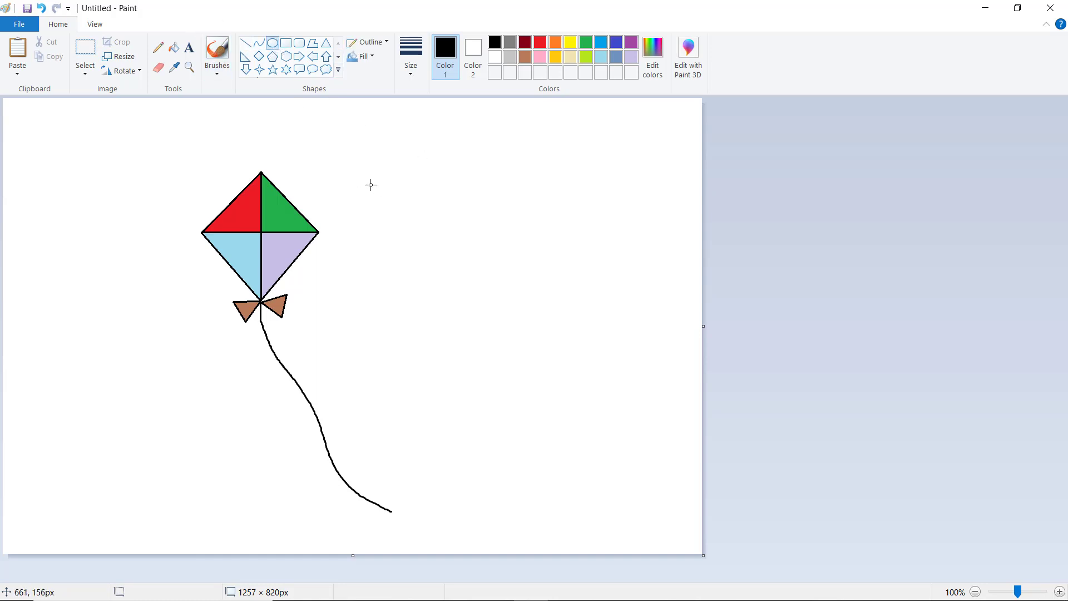
pyautogui.moveTo(371, 185); pyautogui.dragTo(394, 206)
pyautogui.click(174, 47)
pyautogui.click(570, 43)
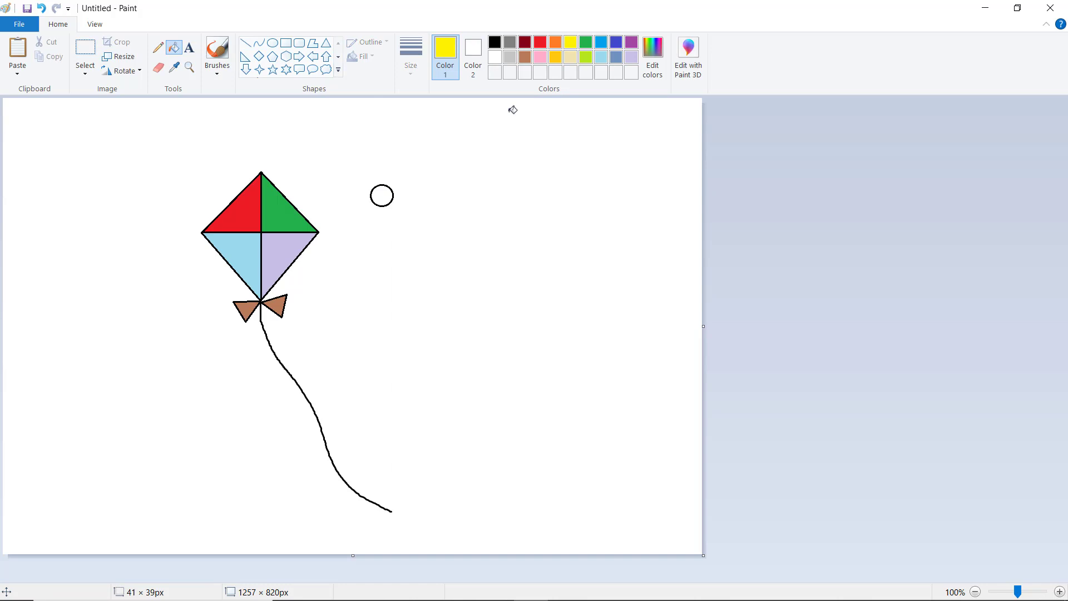
pyautogui.click(389, 195)
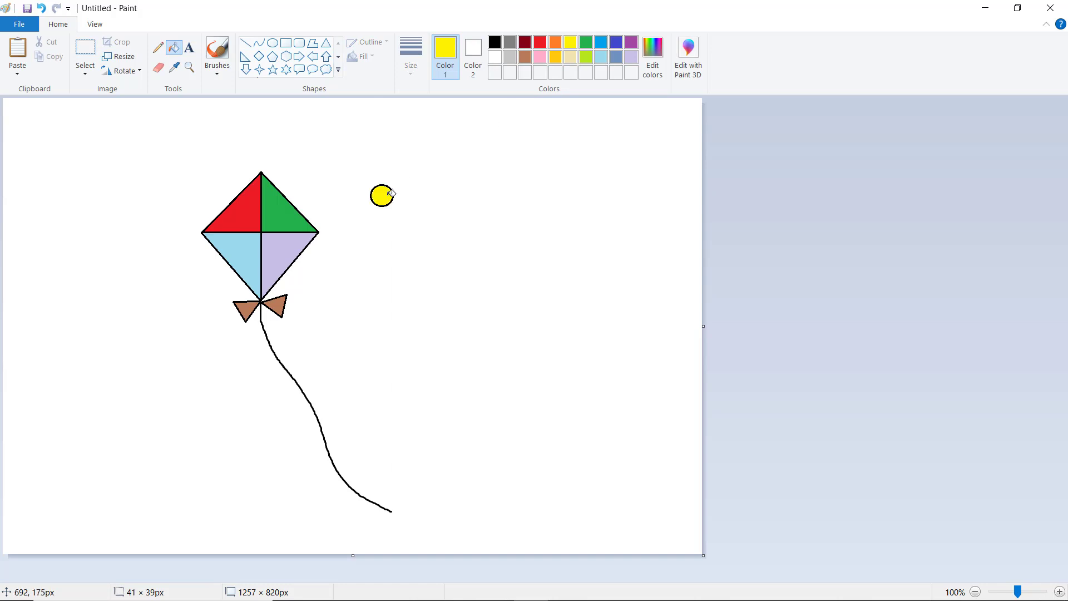
pyautogui.click(85, 49)
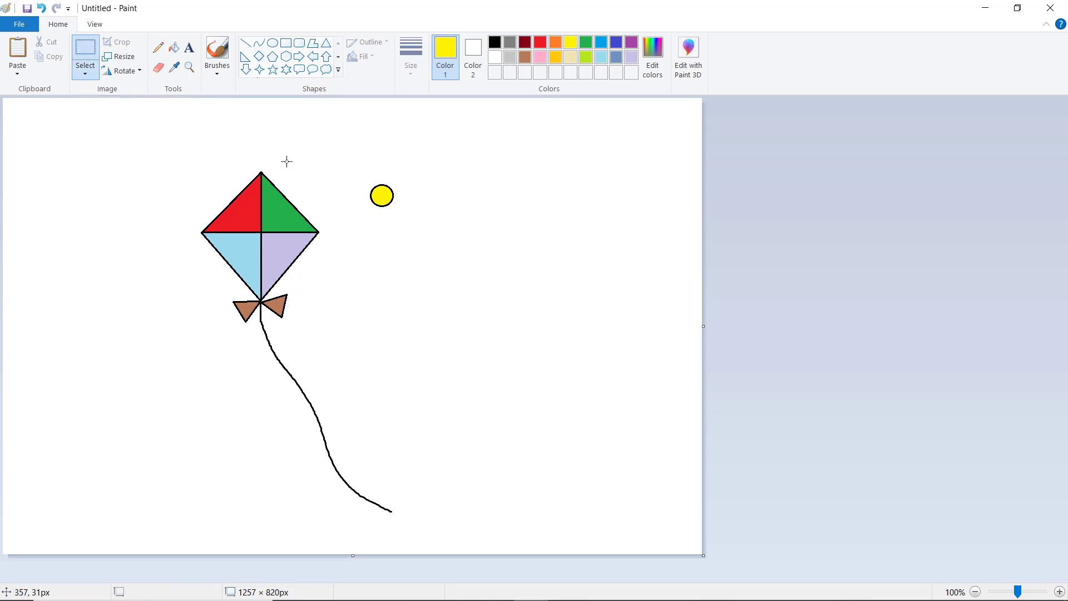
# - Copy the yellow circle onto the red quarter and move the original onto the green quarter
pyautogui.moveTo(357, 174); pyautogui.dragTo(407, 220)
pyautogui.click(55, 58)
pyautogui.click(17, 53)
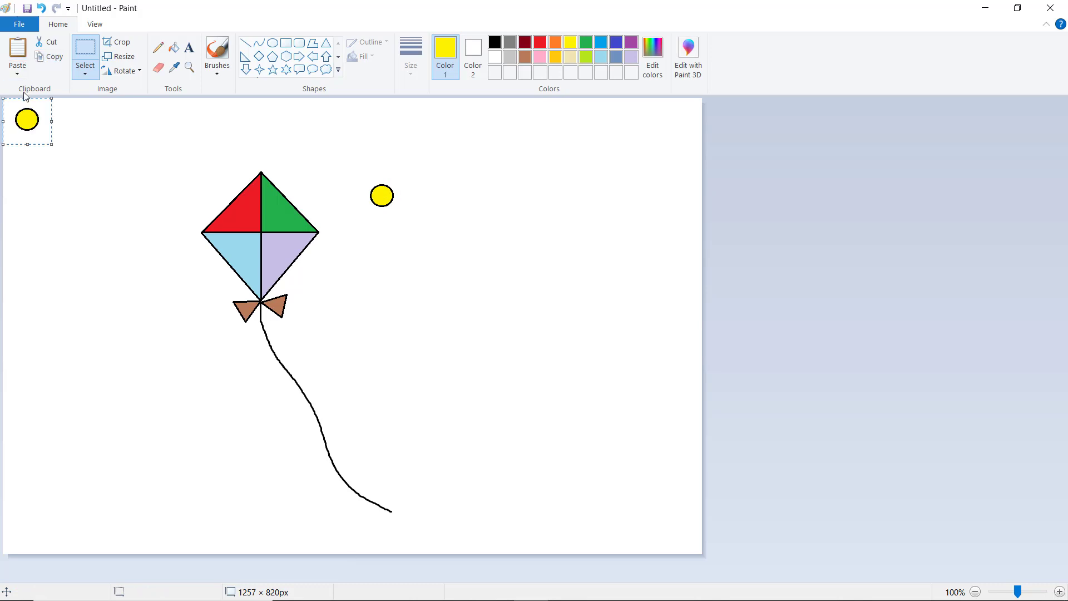
pyautogui.moveTo(28, 124); pyautogui.dragTo(243, 217)
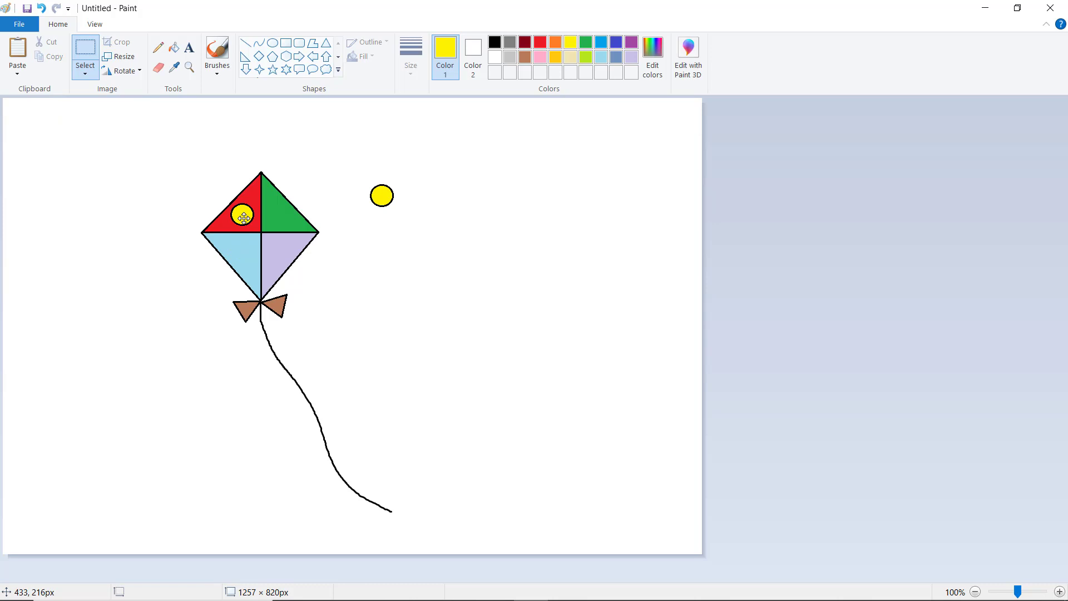
pyautogui.moveTo(357, 178); pyautogui.dragTo(274, 216)
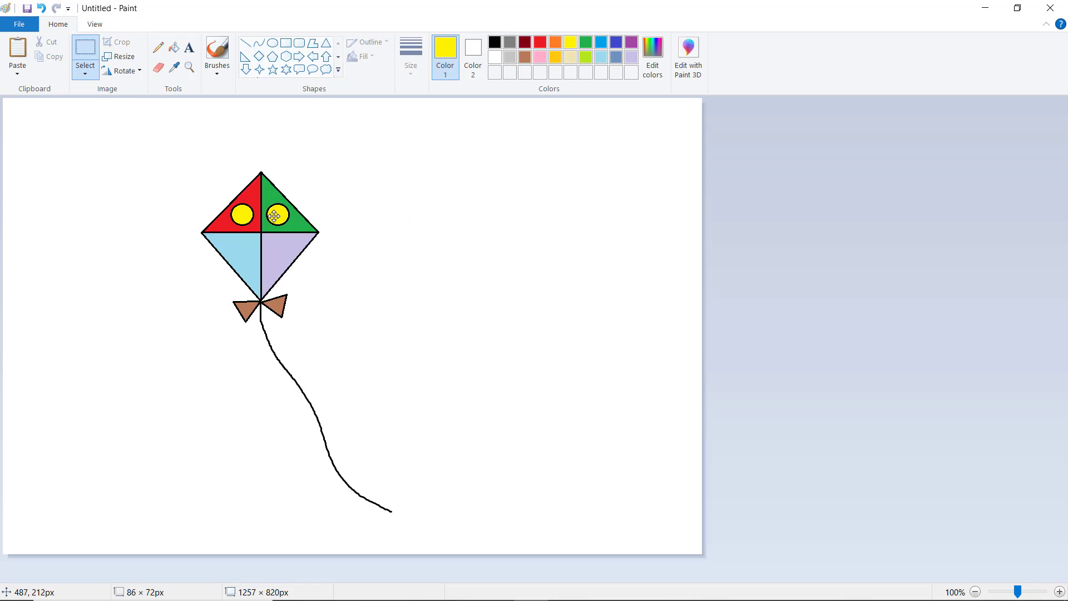
pyautogui.click(428, 236)
# - Paint wavy red 5px tassels off the kite's right and left corners with the plain brush
pyautogui.click(221, 82)
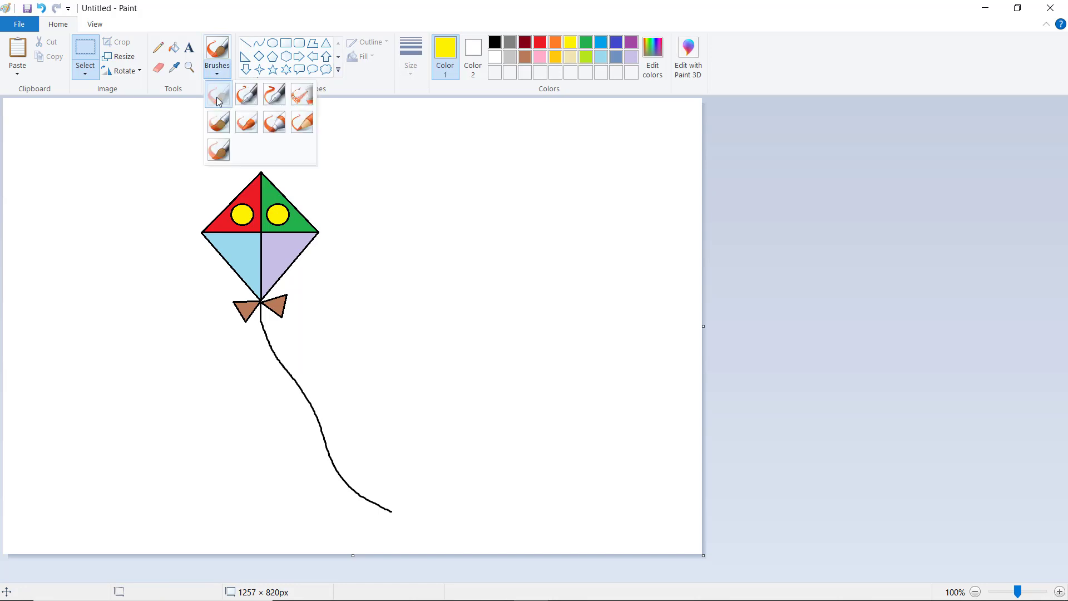
pyautogui.click(216, 97)
pyautogui.click(417, 72)
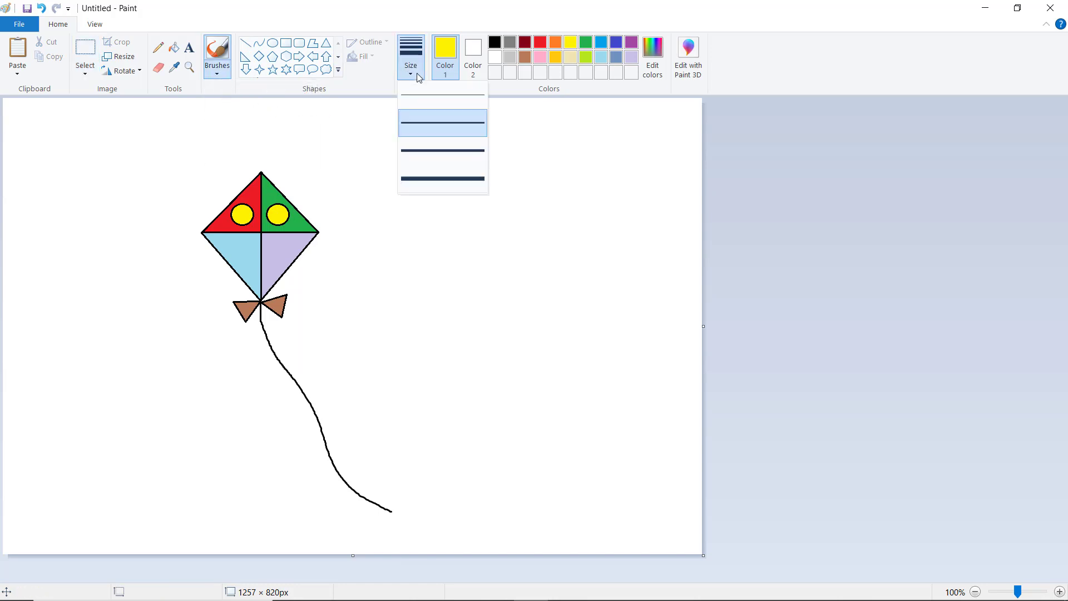
pyautogui.click(438, 154)
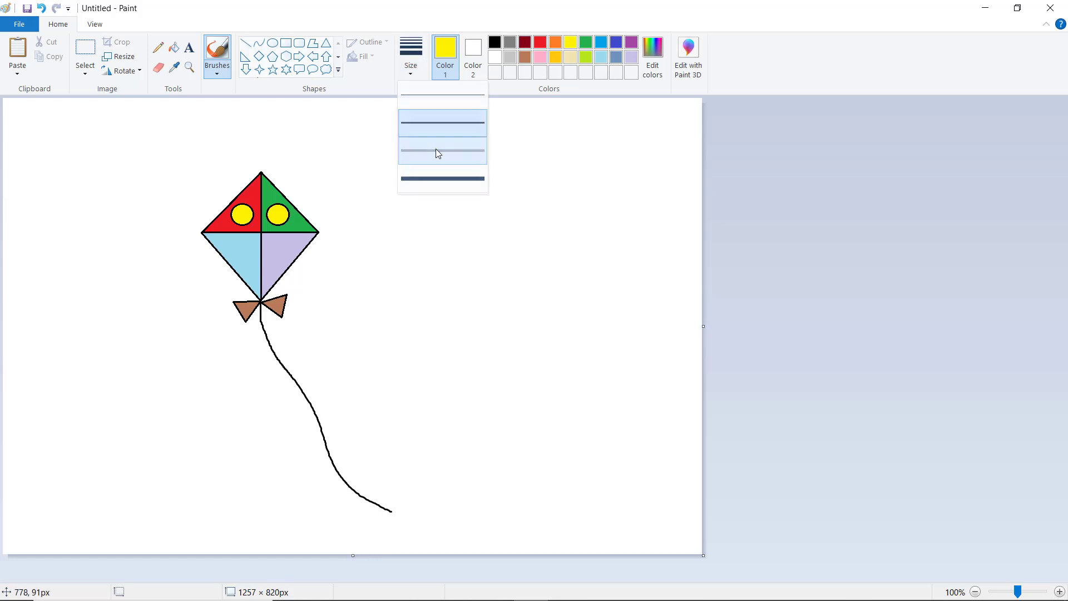
pyautogui.click(540, 42)
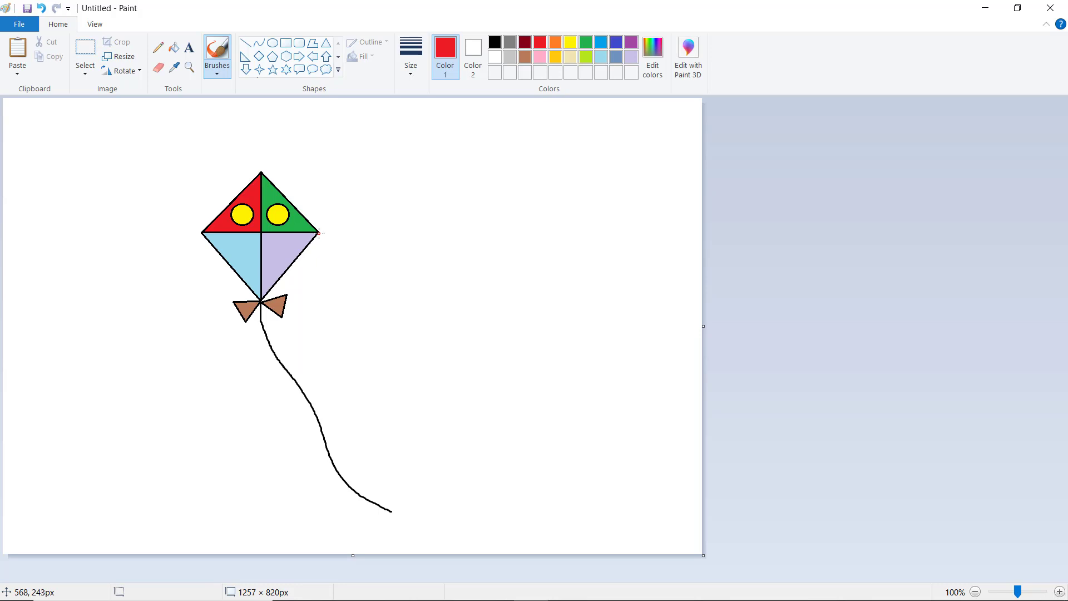
pyautogui.moveTo(318, 233); pyautogui.dragTo(340, 257)
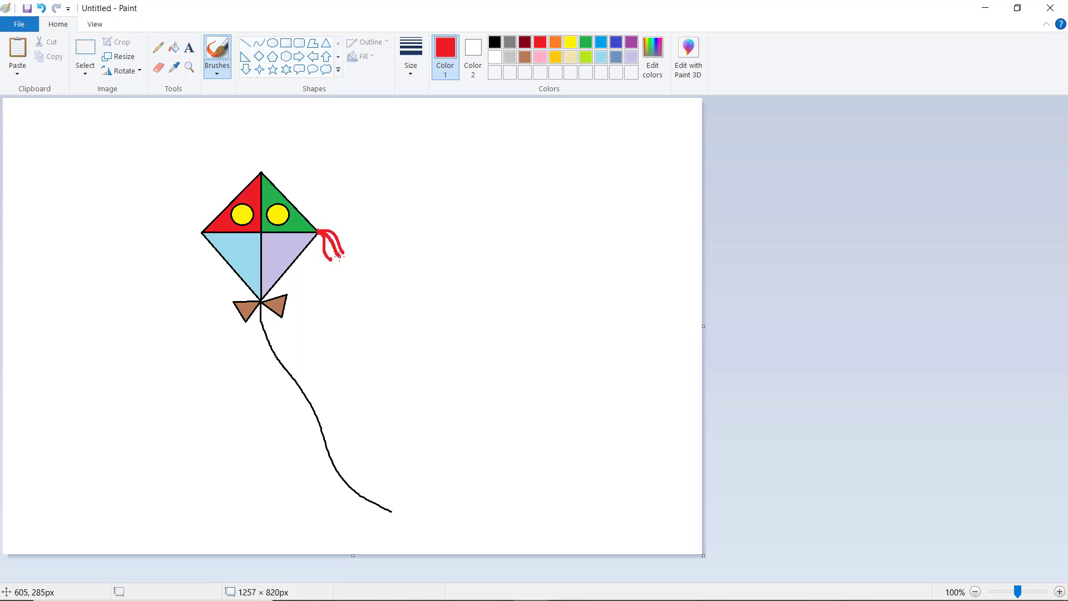
pyautogui.moveTo(200, 232)
pyautogui.mouseDown()
pyautogui.moveTo(177, 248)
pyautogui.moveTo(191, 243)
pyautogui.moveTo(191, 258)
pyautogui.moveTo(200, 237)
pyautogui.moveTo(203, 260)
pyautogui.mouseUp()
# - Draw a long thin black rectangle bar with a thinner outline to the right of the string
pyautogui.click(495, 42)
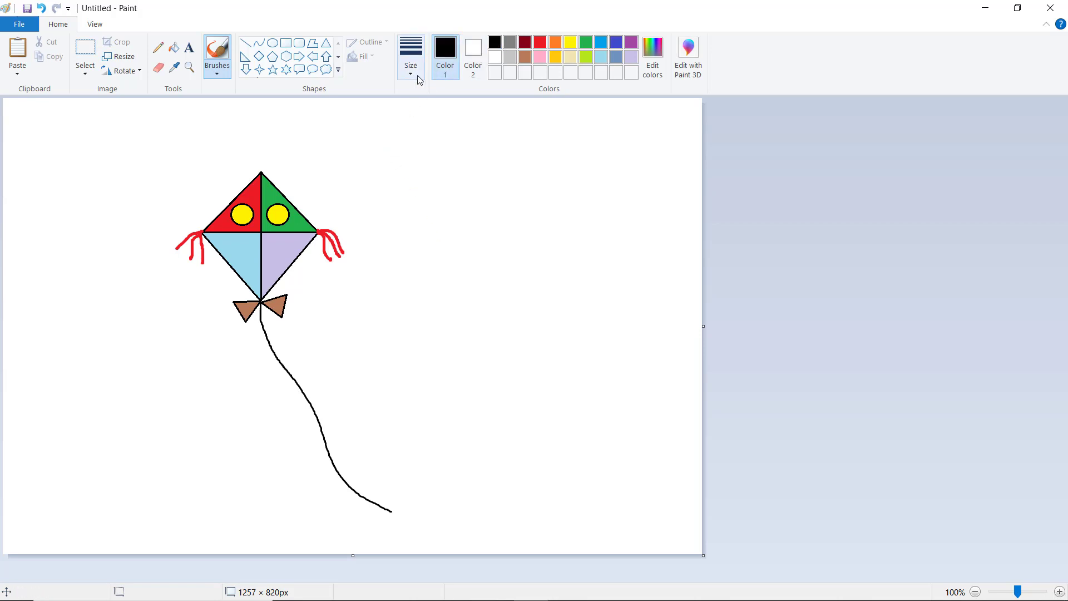
pyautogui.click(418, 79)
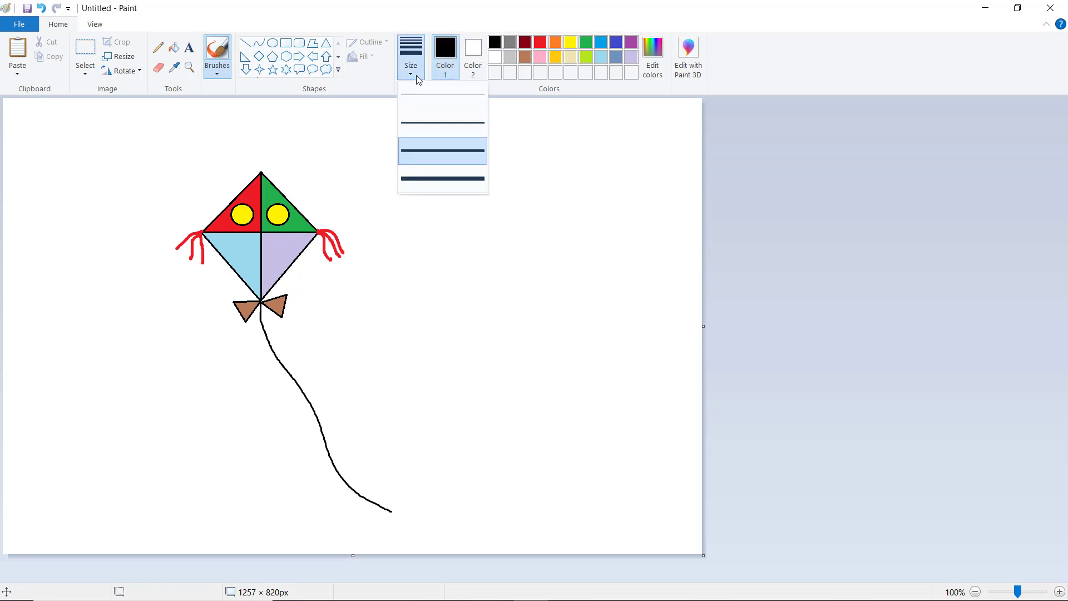
pyautogui.click(436, 131)
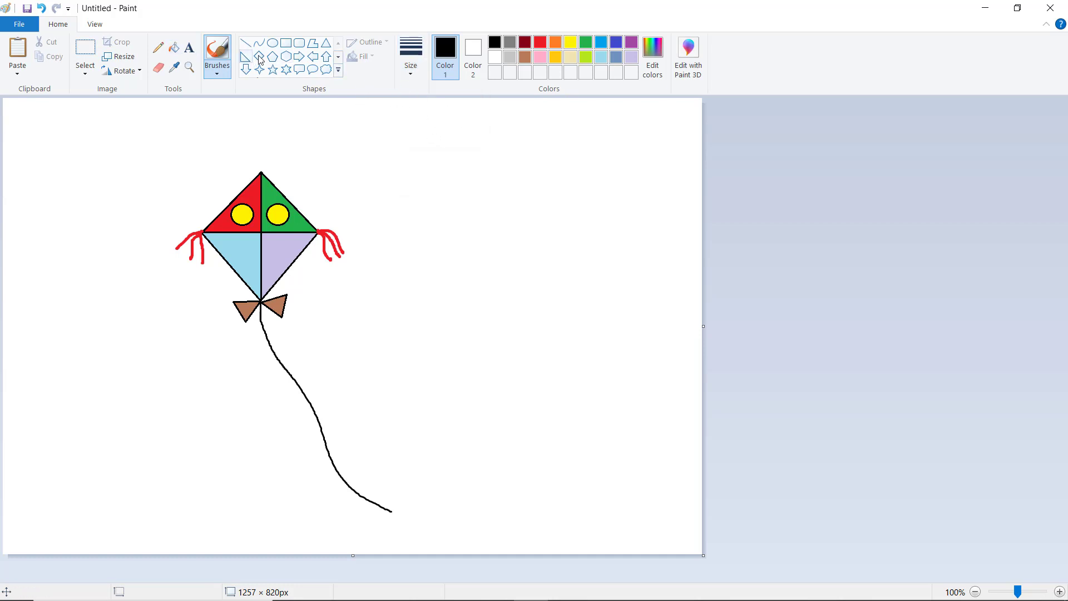
pyautogui.click(286, 43)
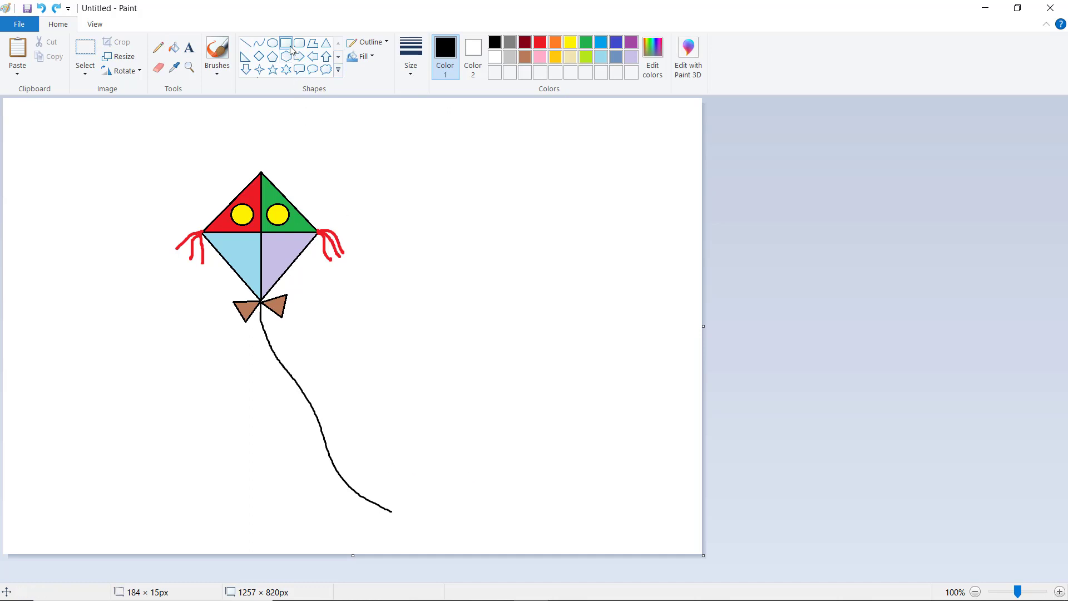
pyautogui.moveTo(433, 374); pyautogui.dragTo(560, 381)
pyautogui.click(537, 305)
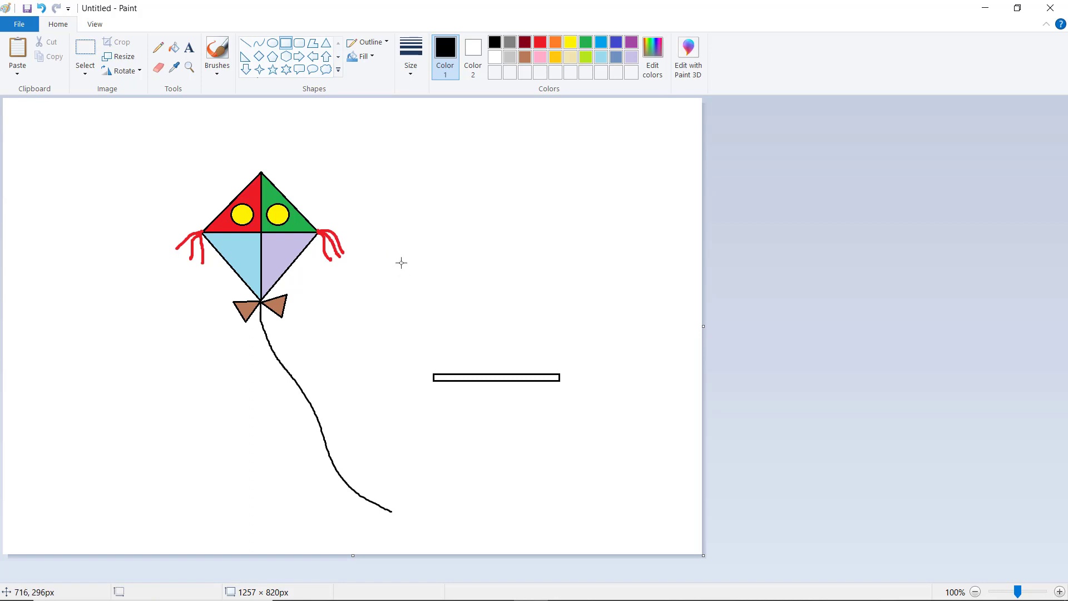
# - Undo a stray narrow rectangle and draw a small upright rounded rectangle above the bar
pyautogui.moveTo(401, 263); pyautogui.dragTo(407, 305)
pyautogui.moveTo(407, 303); pyautogui.dragTo(409, 292)
pyautogui.hotkey('ctrl', 'z')
pyautogui.click(299, 48)
pyautogui.moveTo(422, 262); pyautogui.dragTo(429, 288)
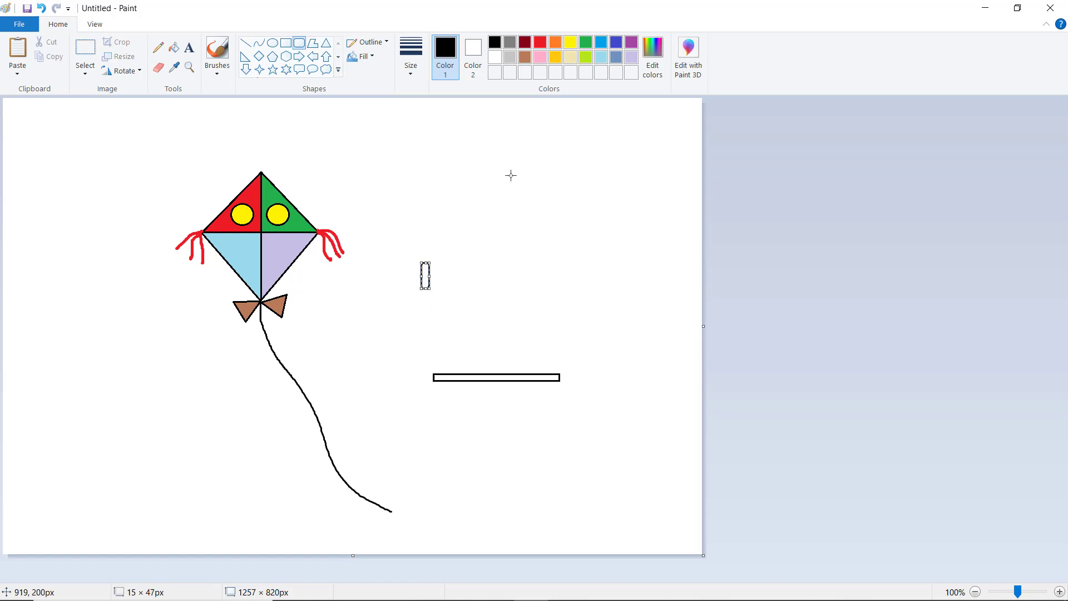
# - Fill the small rounded rectangle beige and move it onto the bar
pyautogui.click(176, 50)
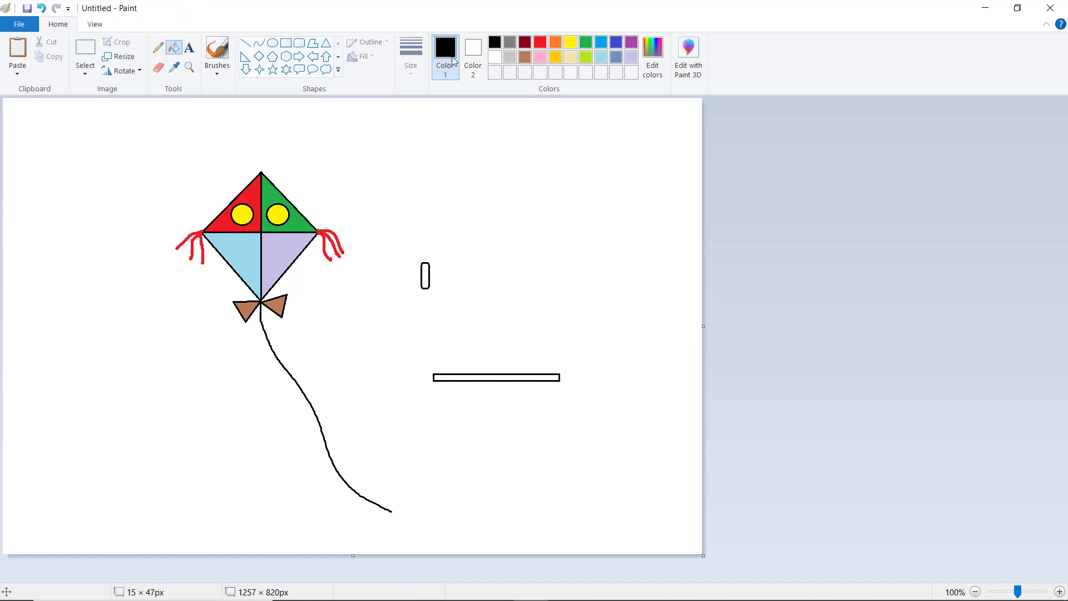
pyautogui.click(573, 58)
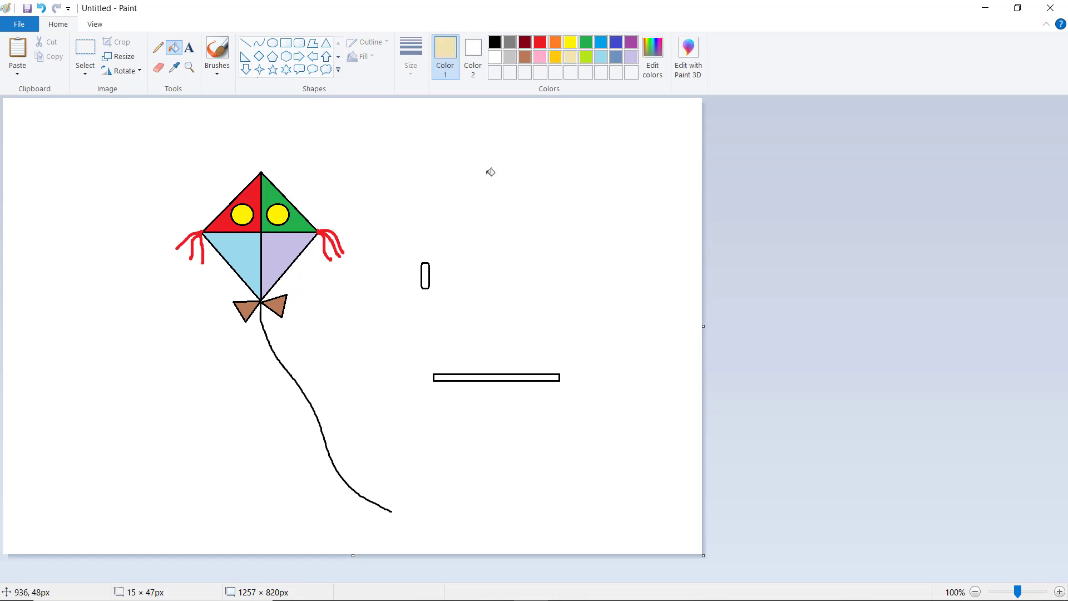
pyautogui.click(425, 275)
pyautogui.click(93, 57)
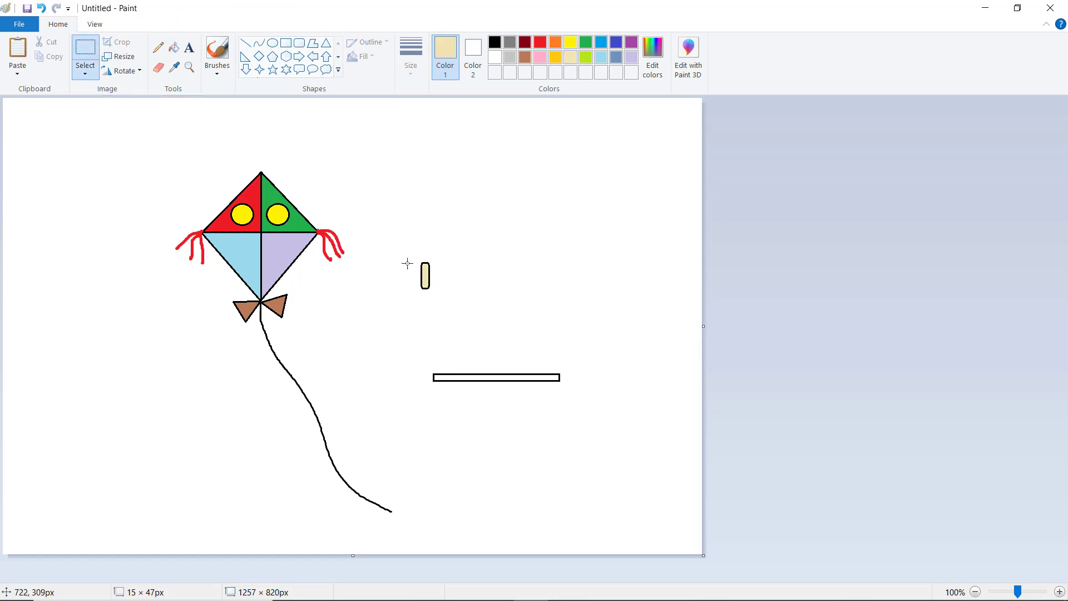
pyautogui.moveTo(409, 255); pyautogui.dragTo(457, 380)
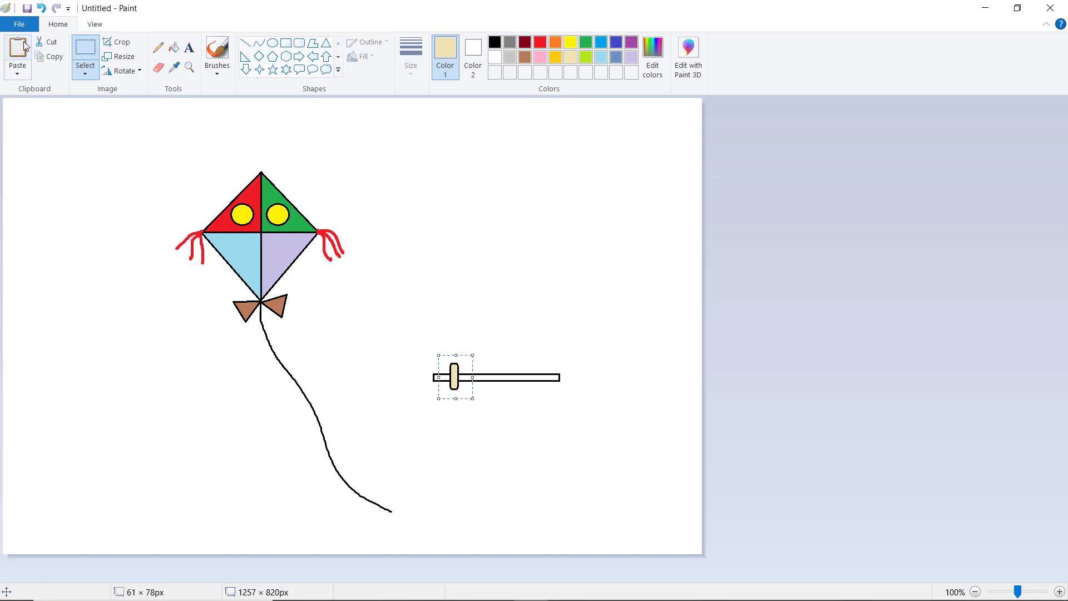
# - Copy the beige piece and place the duplicate on the bar's right side
pyautogui.click(53, 56)
pyautogui.click(18, 49)
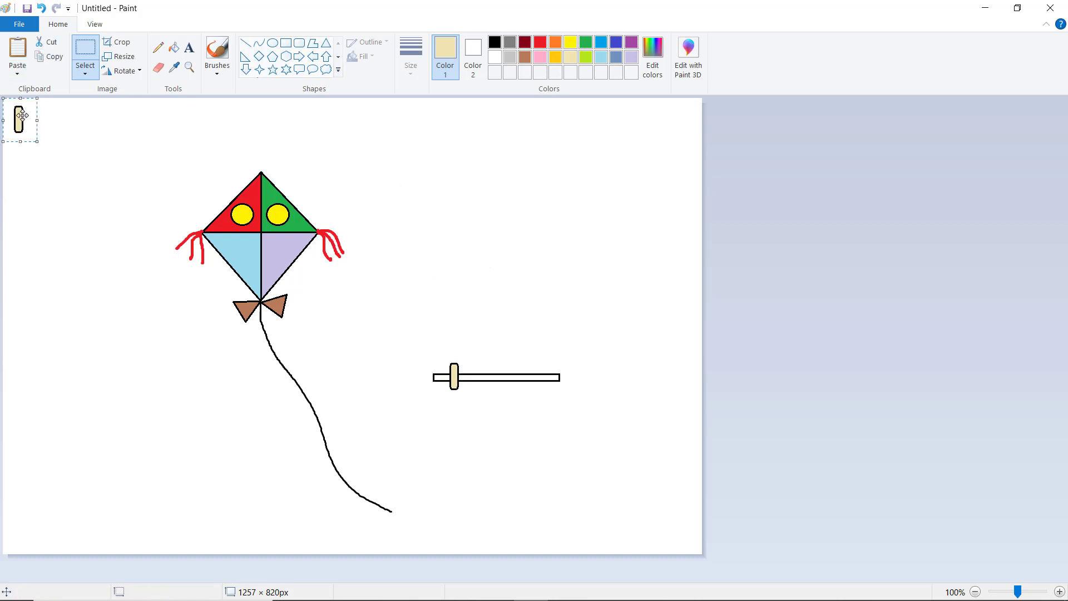
pyautogui.moveTo(22, 115); pyautogui.dragTo(533, 377)
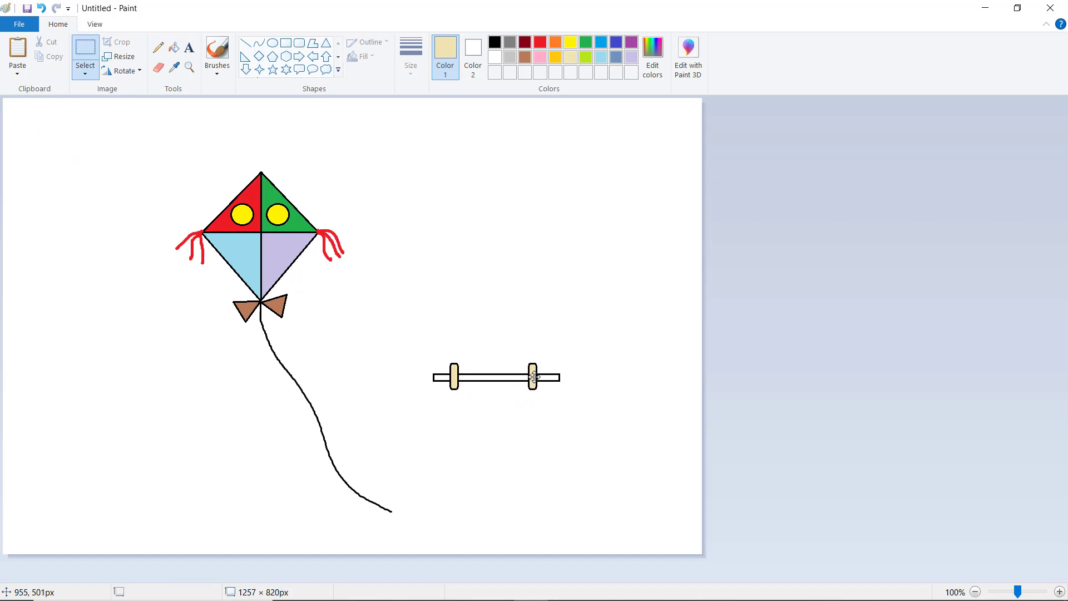
pyautogui.click(496, 319)
# - Draw two parallel black lines along the top and bottom of the spool bar
pyautogui.click(245, 44)
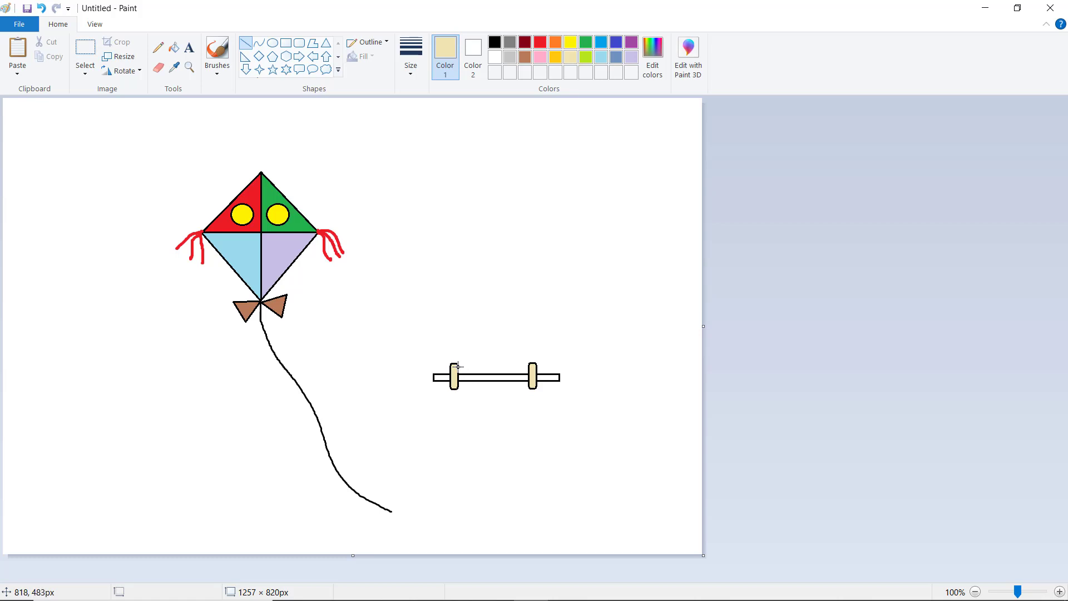
pyautogui.click(494, 42)
pyautogui.moveTo(457, 367); pyautogui.dragTo(530, 370)
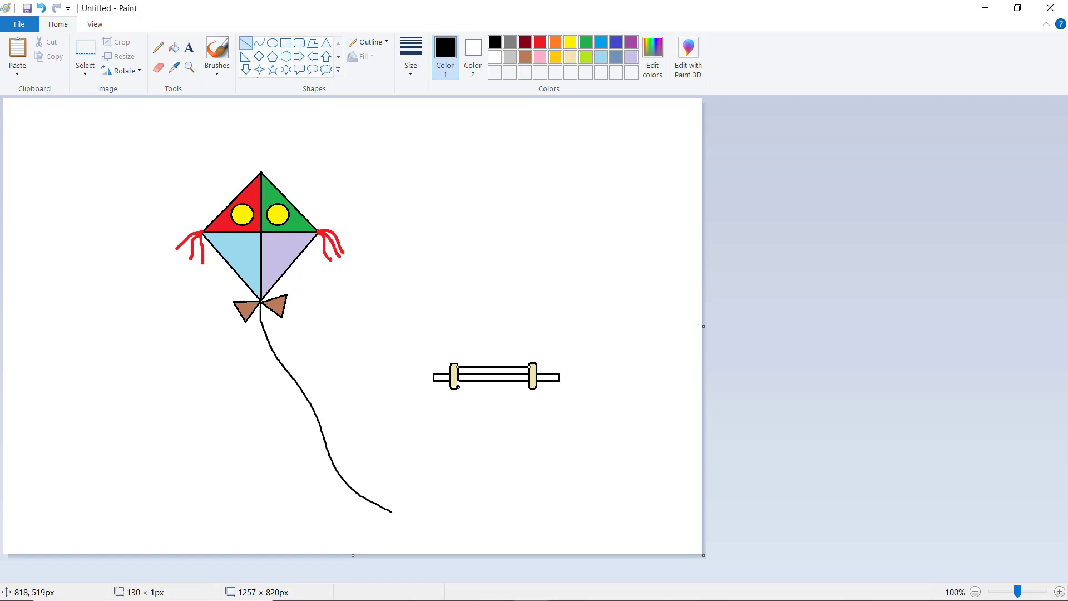
pyautogui.moveTo(458, 388); pyautogui.dragTo(530, 389)
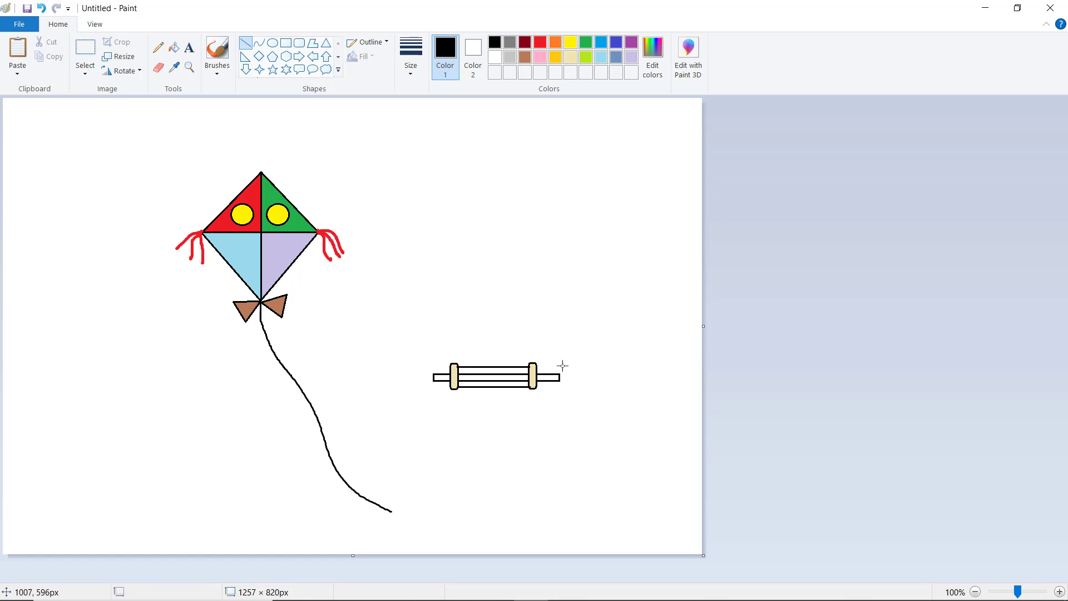
pyautogui.click(494, 57)
pyautogui.click(180, 52)
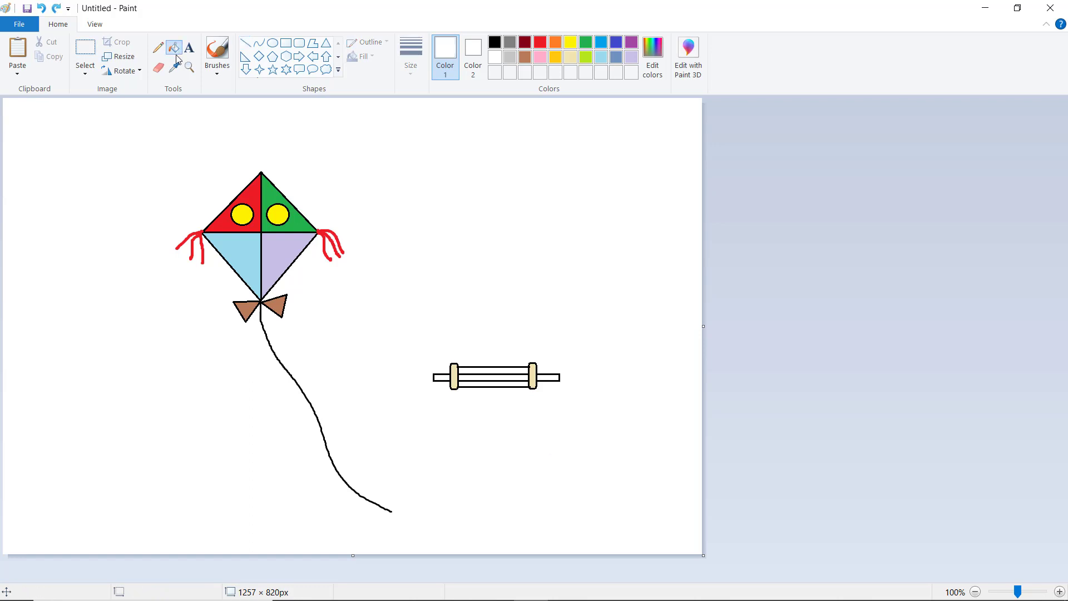
# - Zoom the spool to 300% and erase the extra middle lines inside its body
pyautogui.click(162, 69)
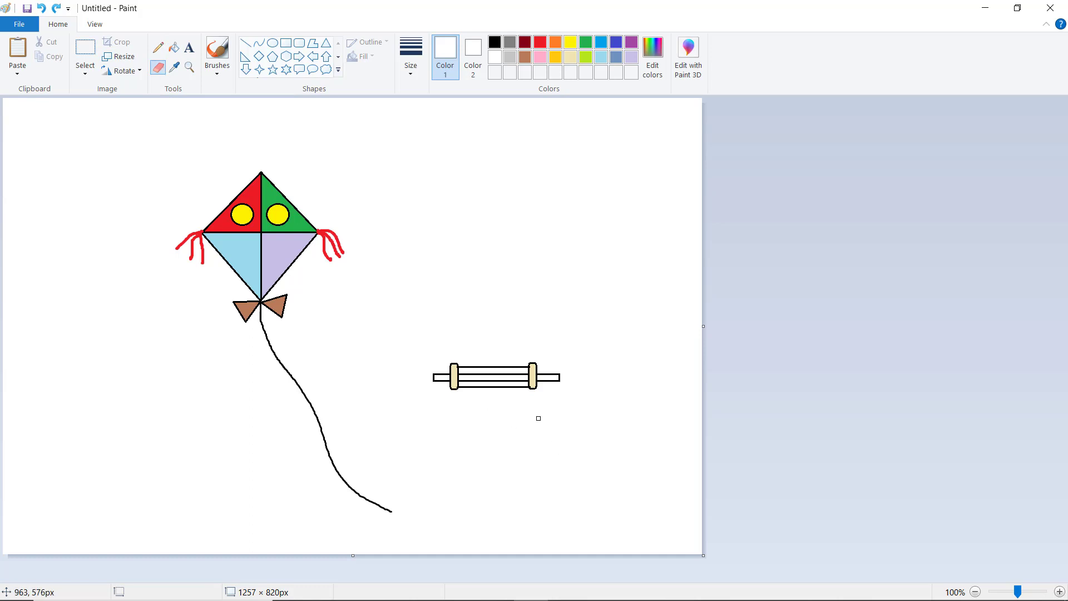
pyautogui.click(194, 70)
pyautogui.click(463, 383)
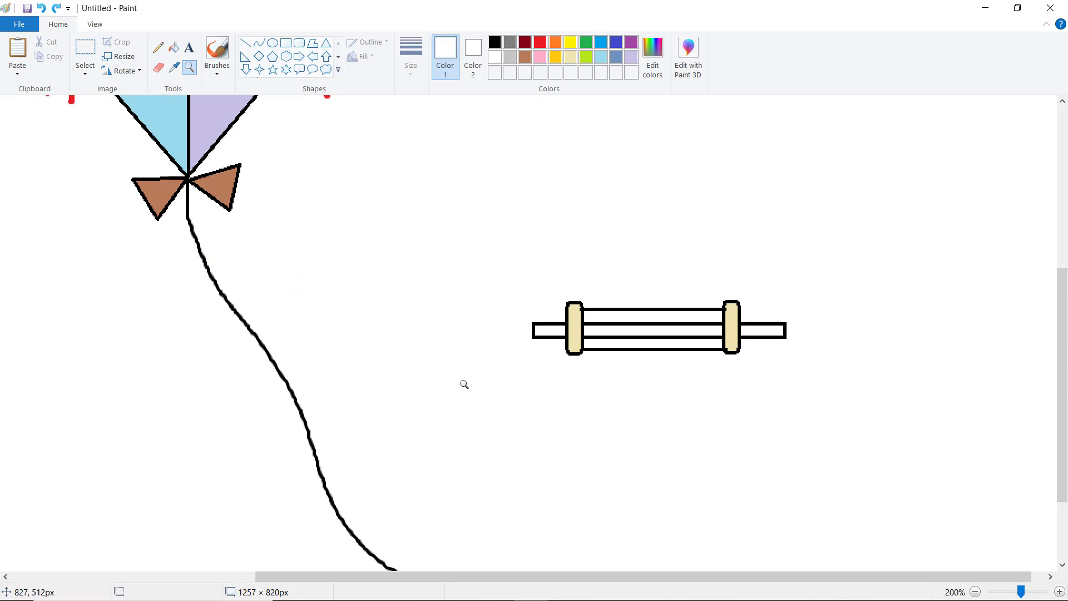
pyautogui.click(660, 359)
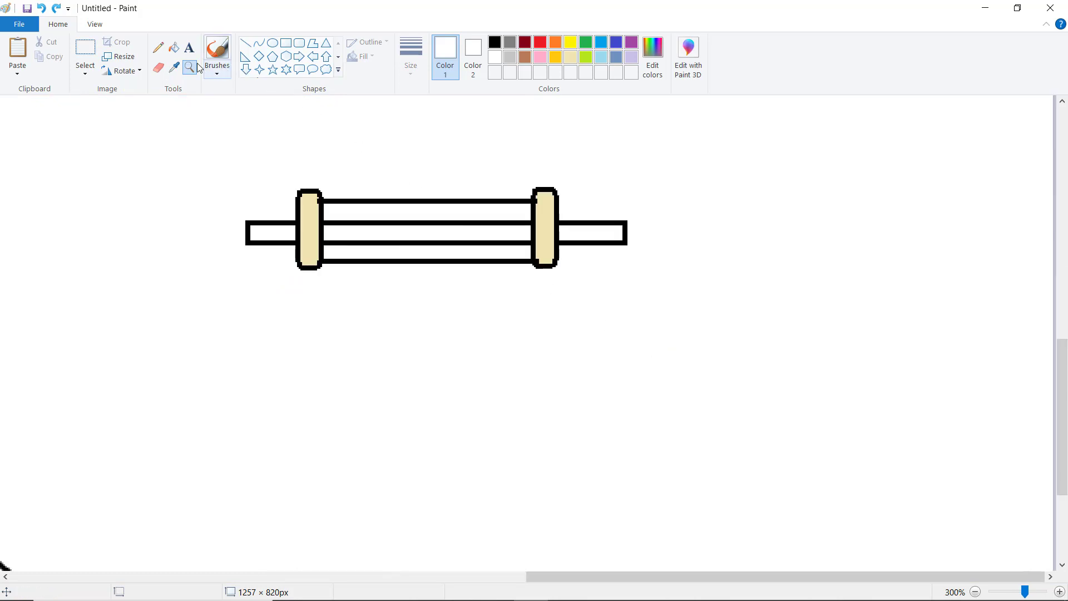
pyautogui.click(163, 71)
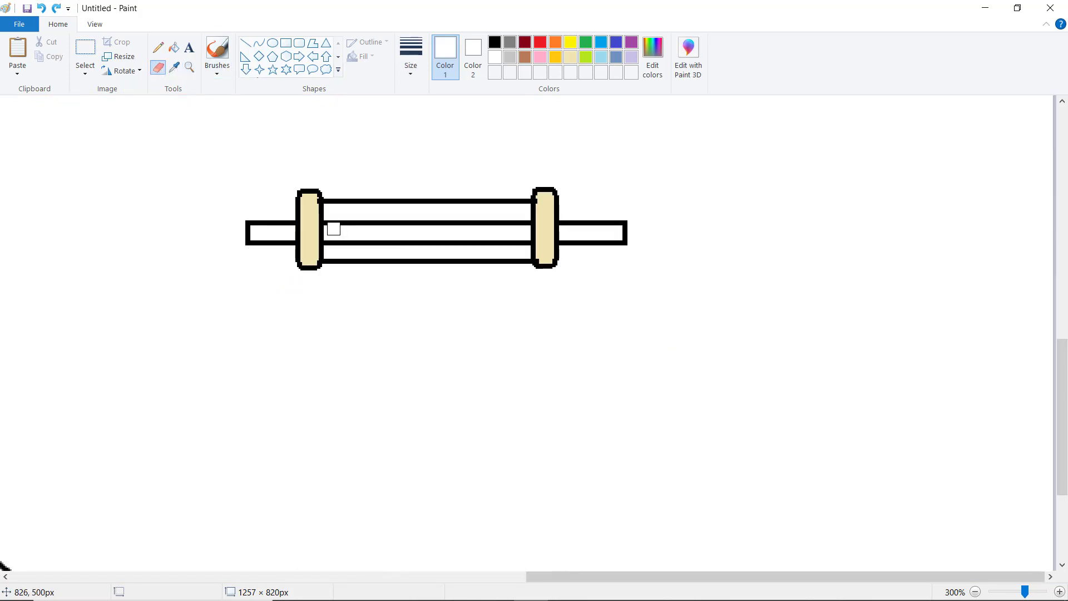
pyautogui.click(330, 223)
pyautogui.moveTo(332, 243)
pyautogui.mouseDown()
pyautogui.moveTo(338, 226)
pyautogui.moveTo(431, 227)
pyautogui.moveTo(374, 225)
pyautogui.moveTo(345, 241)
pyautogui.moveTo(522, 242)
pyautogui.mouseUp()
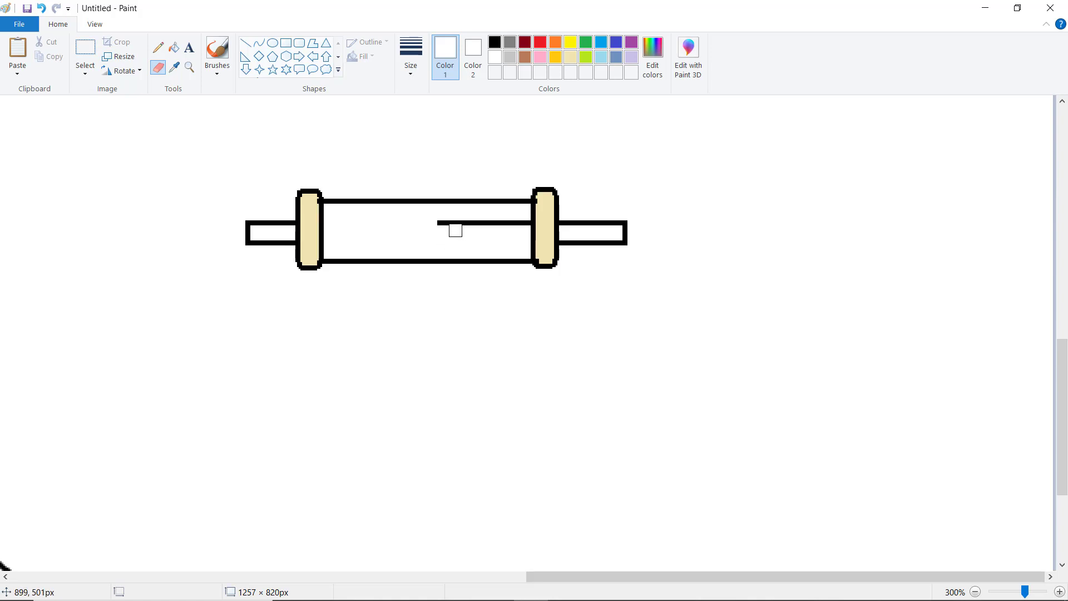
pyautogui.moveTo(442, 222); pyautogui.dragTo(522, 225)
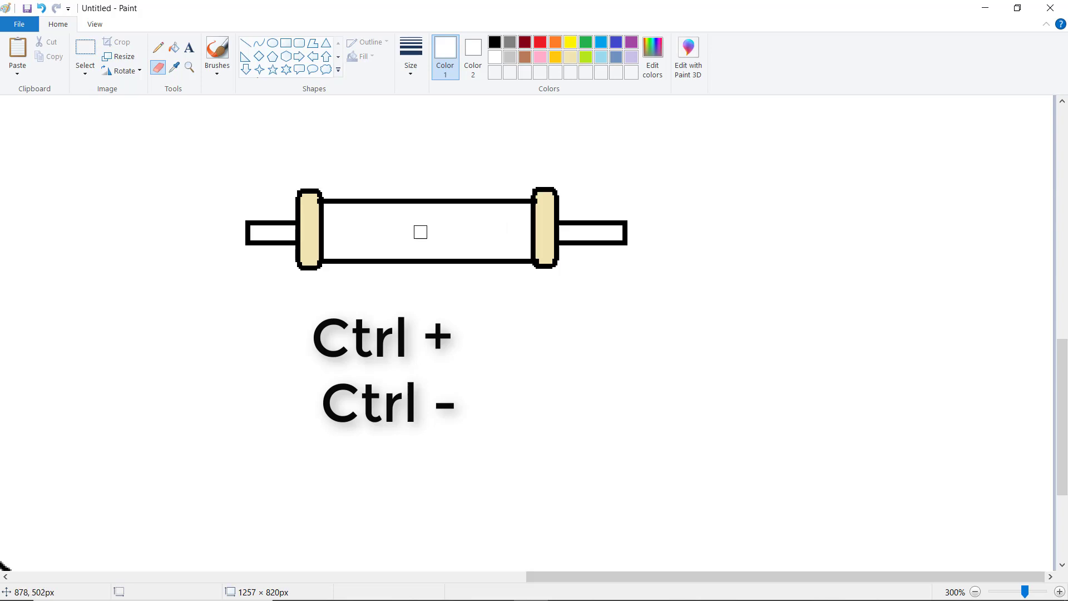
# - Fill the spool's body solid black
pyautogui.click(175, 48)
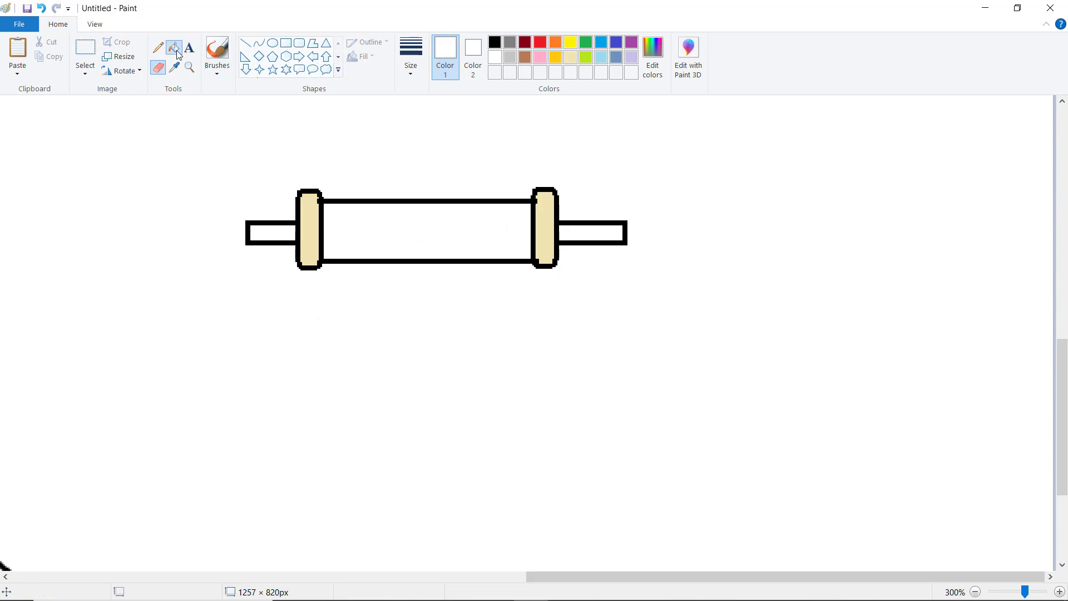
pyautogui.click(495, 43)
pyautogui.click(479, 223)
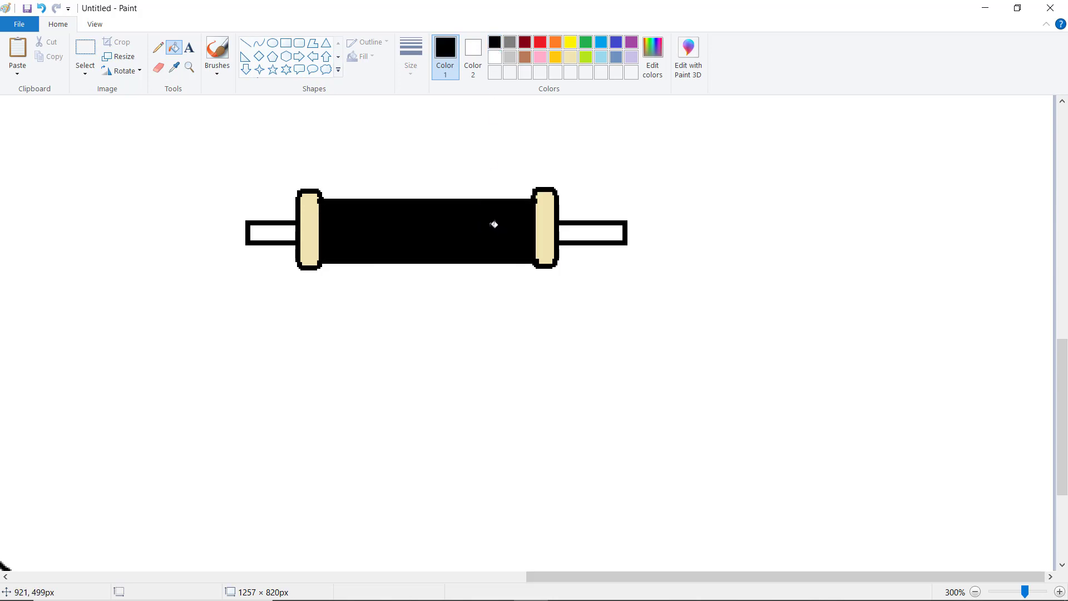
# - Check the fill at 400% zoom, then zoom back out to the whole drawing
pyautogui.click(189, 68)
pyautogui.click(456, 333)
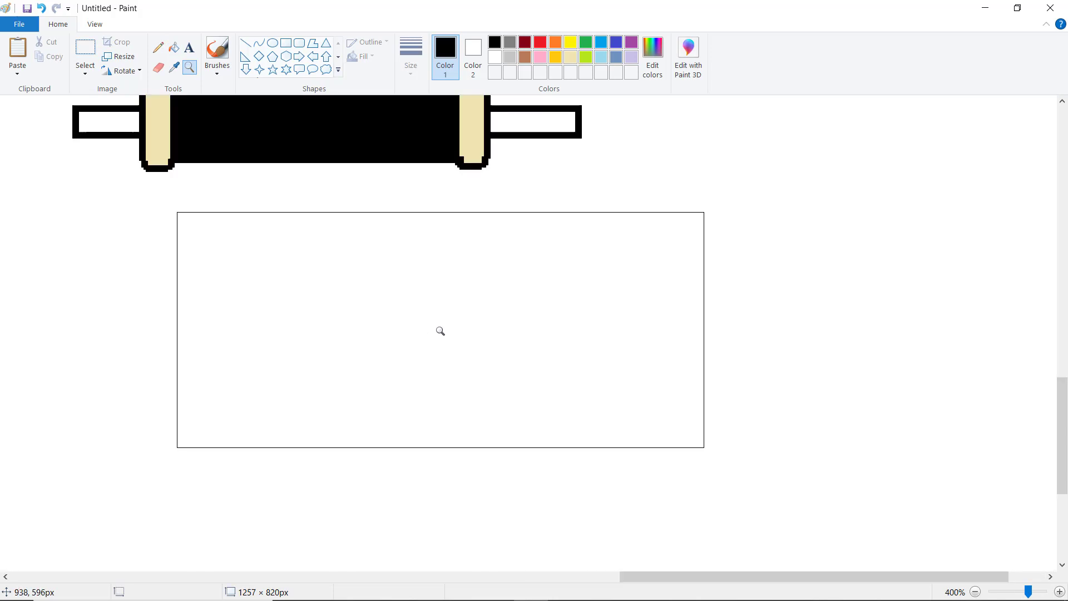
pyautogui.rightClick(440, 331)
pyautogui.rightClick(443, 332)
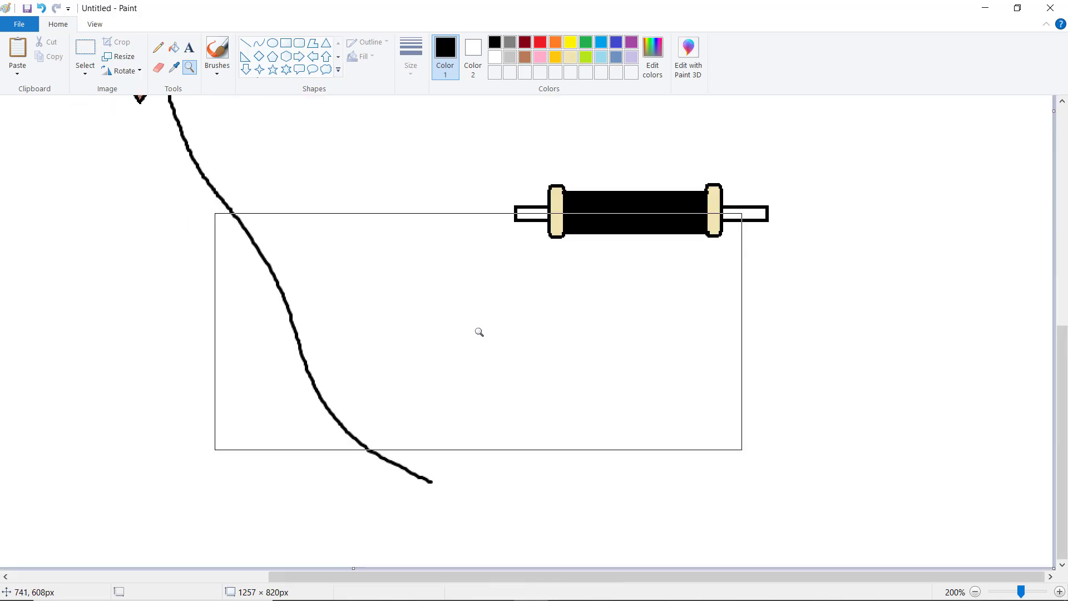
pyautogui.rightClick(479, 332)
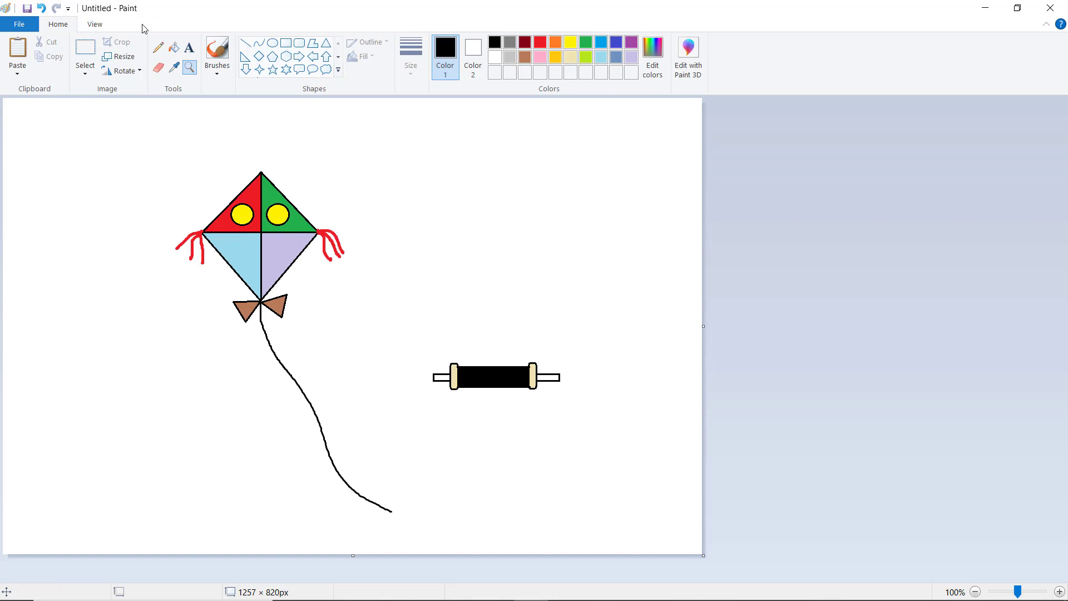
# - Select the spool and drag it to the end of the kite string, then undo once
pyautogui.click(85, 50)
pyautogui.moveTo(401, 325); pyautogui.dragTo(582, 410)
pyautogui.moveTo(508, 382); pyautogui.dragTo(396, 524)
pyautogui.click(570, 422)
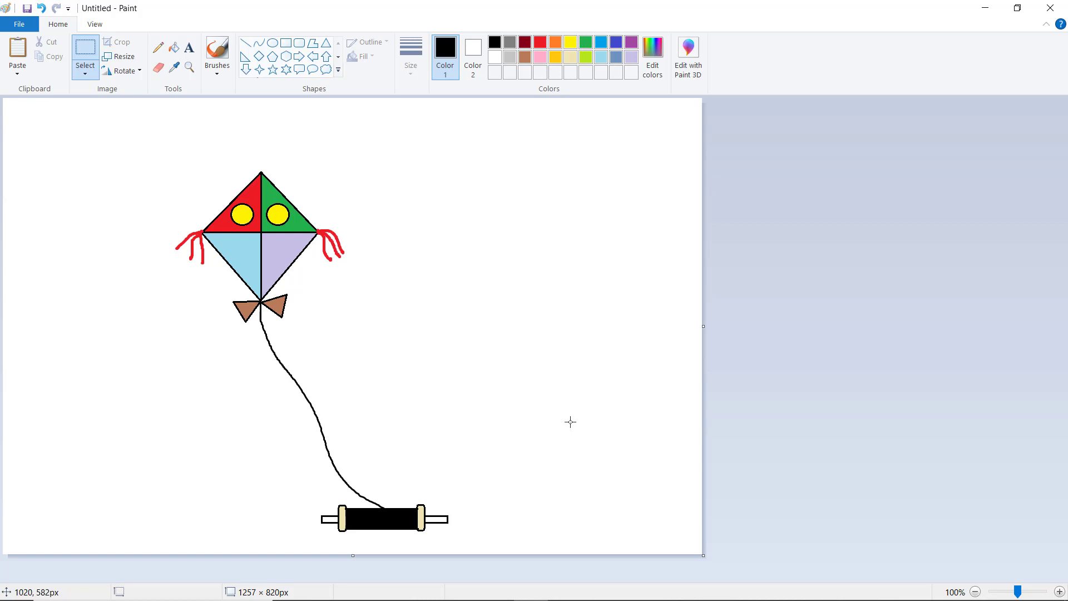
pyautogui.hotkey('ctrl', 'z')
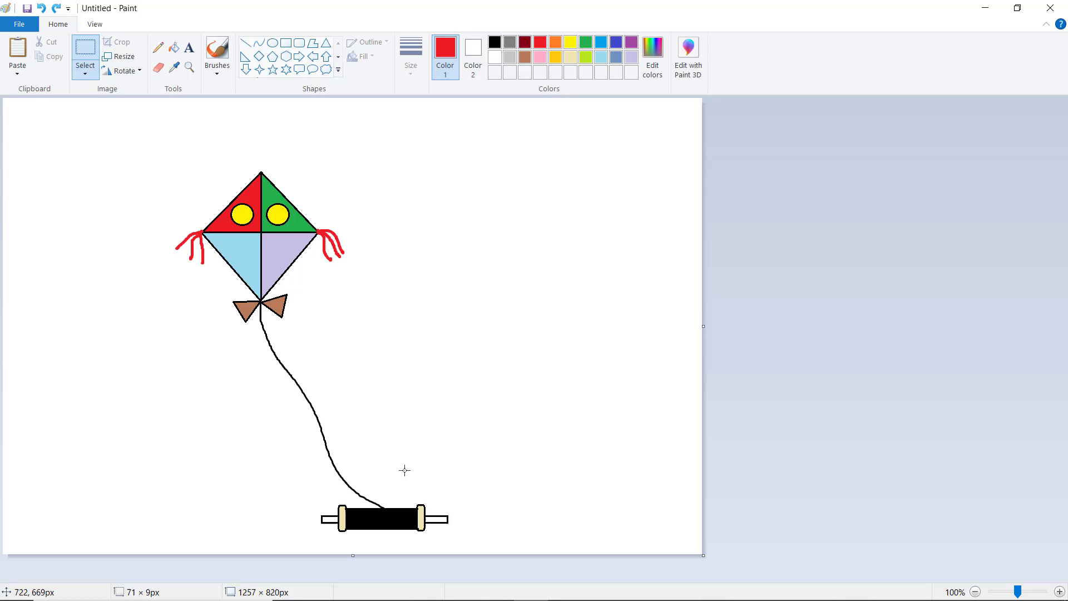
# - With the Curve tool at the thickest width, draw a red line across the kite for the smile
pyautogui.click(246, 46)
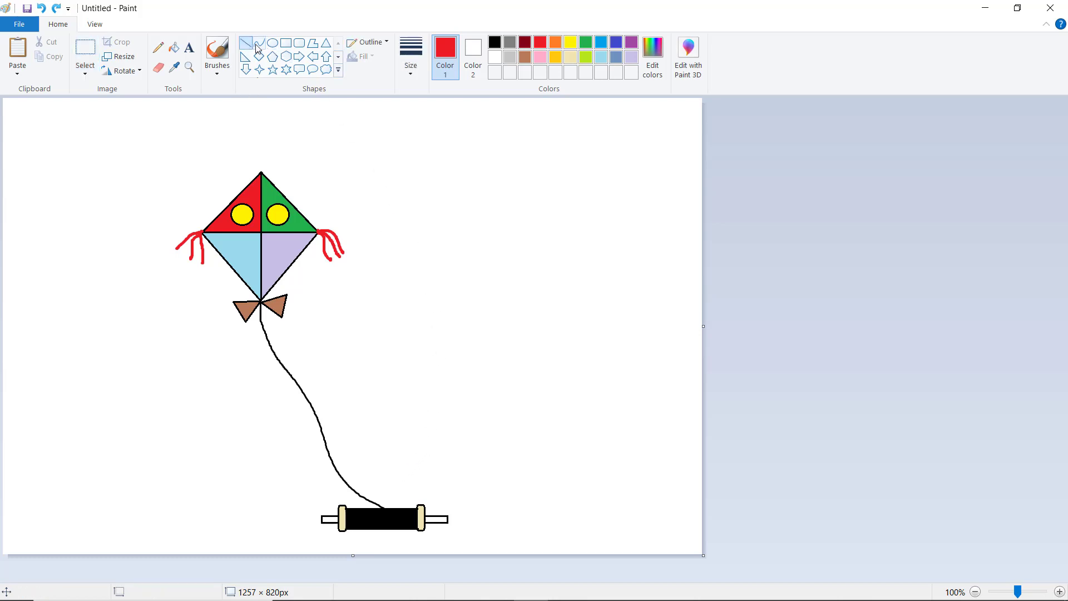
pyautogui.click(259, 48)
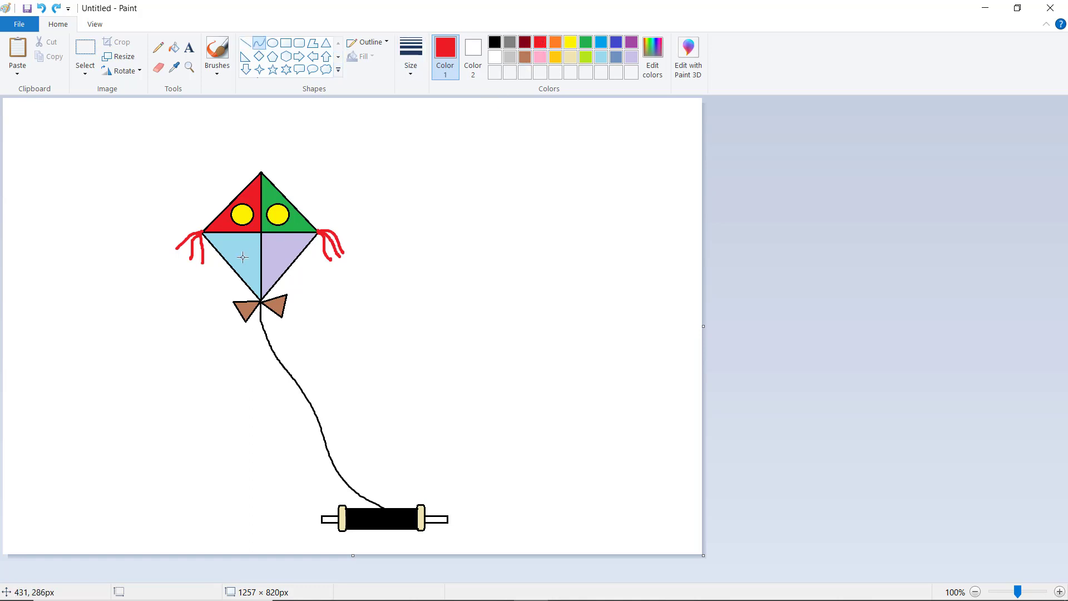
pyautogui.click(415, 76)
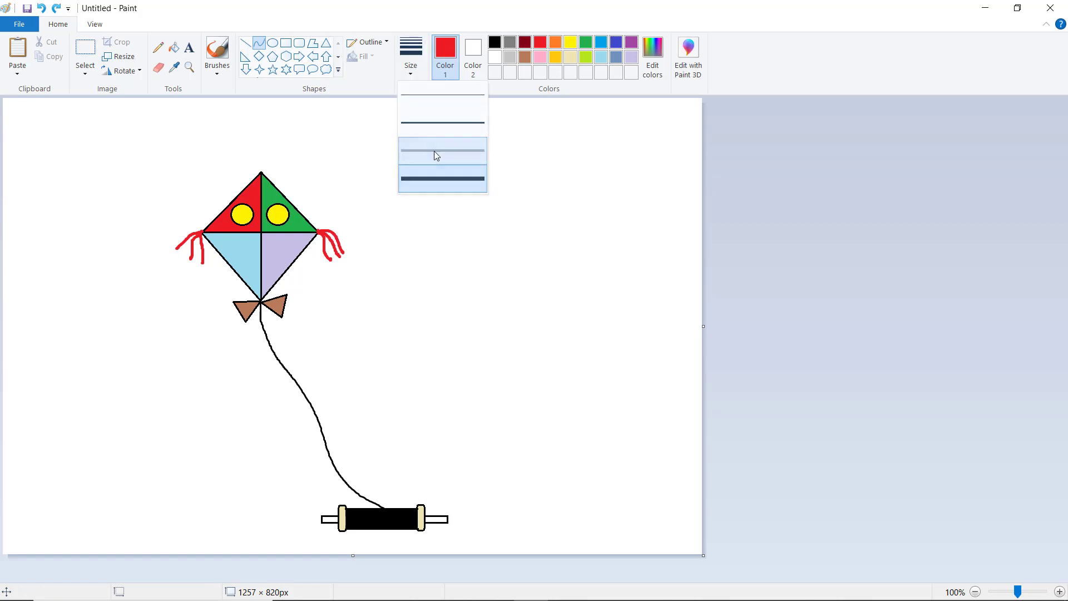
pyautogui.click(435, 153)
pyautogui.click(411, 55)
pyautogui.click(428, 178)
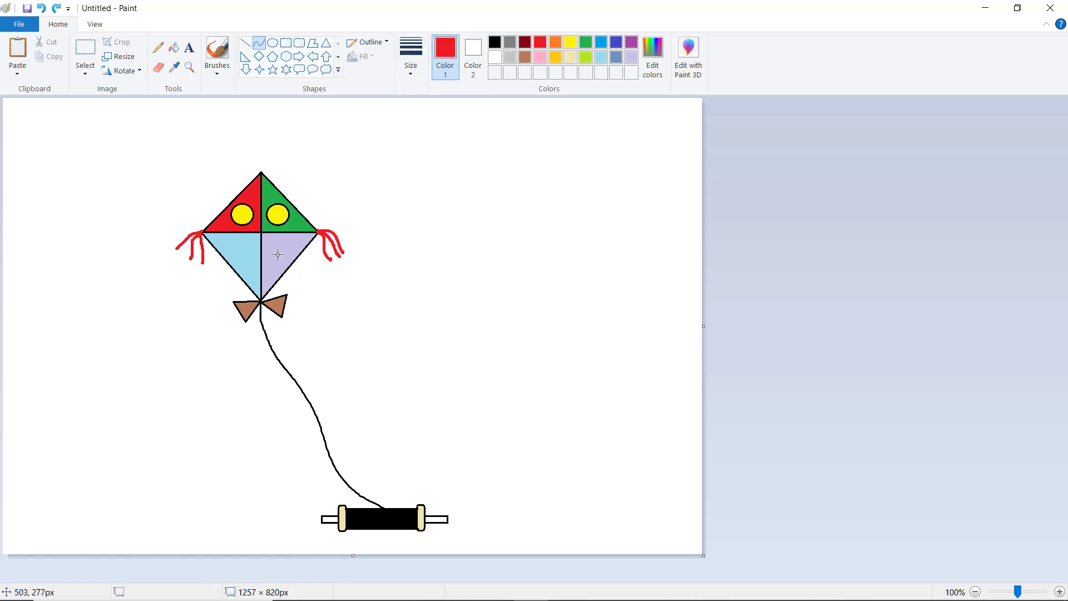
pyautogui.moveTo(241, 252); pyautogui.dragTo(263, 270)
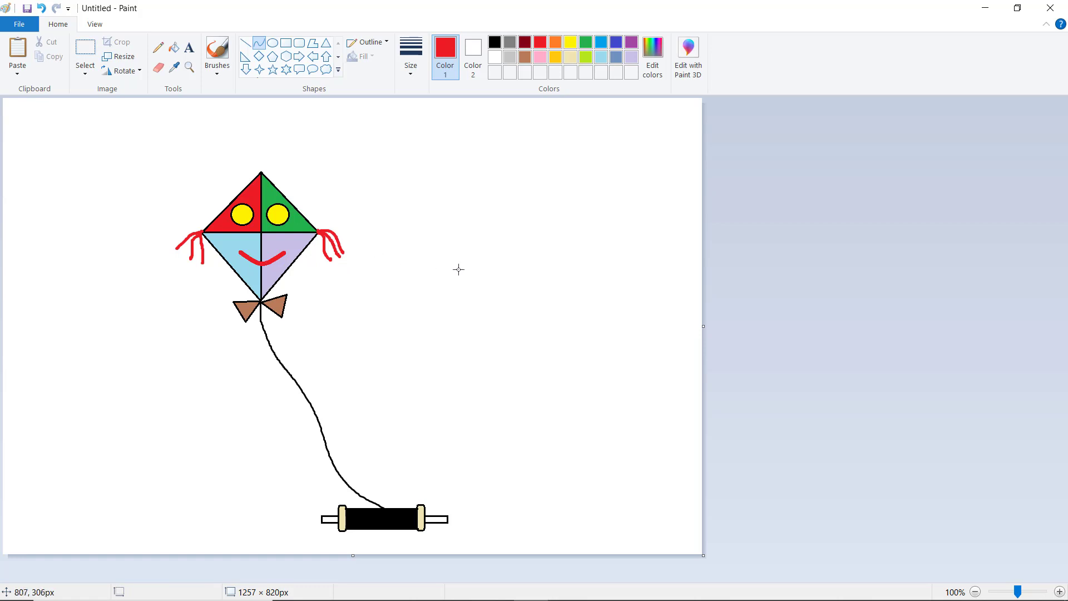